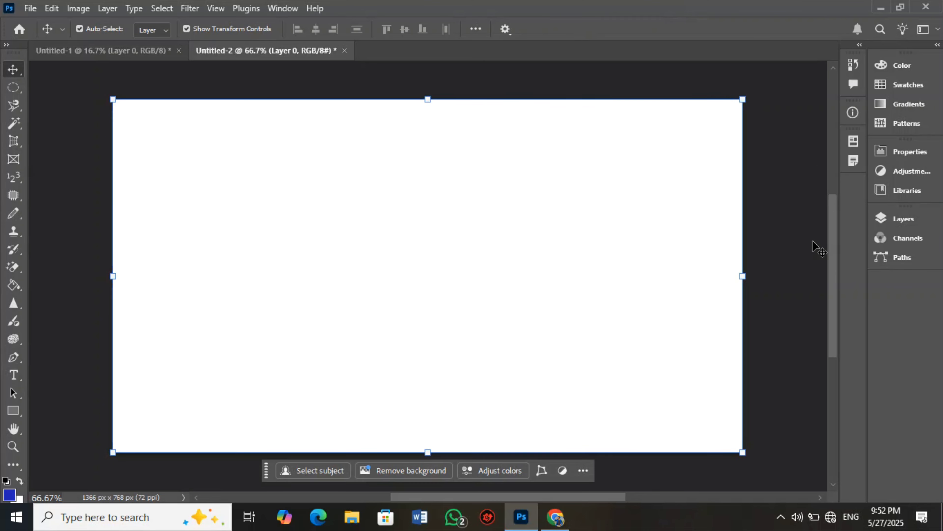
Display the document's layers and view the blend modes available for Layer 0.
{"action": "left_click", "coordinate": [903, 222]}
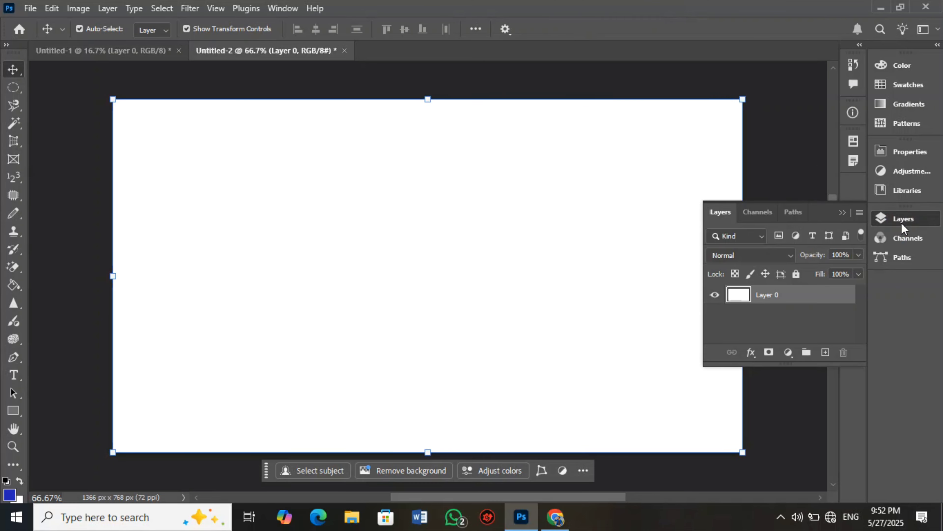
{"action": "left_click", "coordinate": [839, 212]}
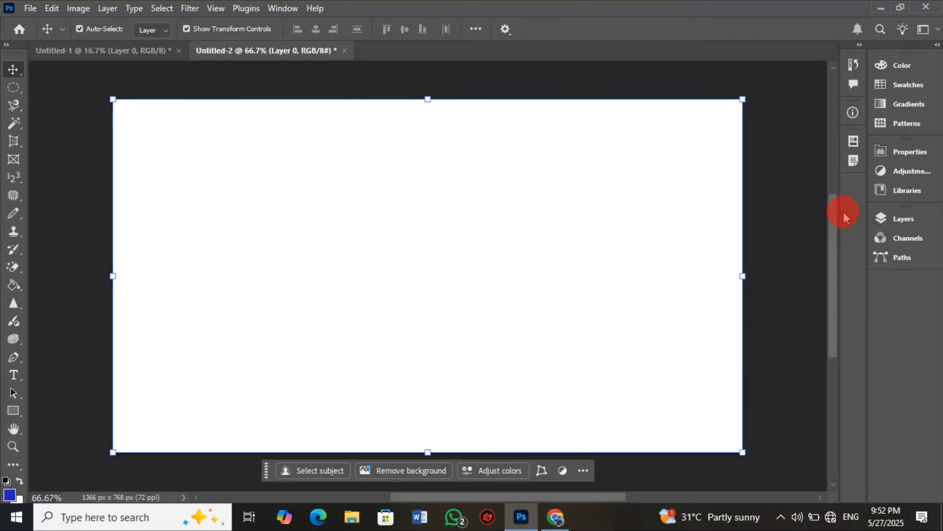
{"action": "left_click", "coordinate": [286, 8]}
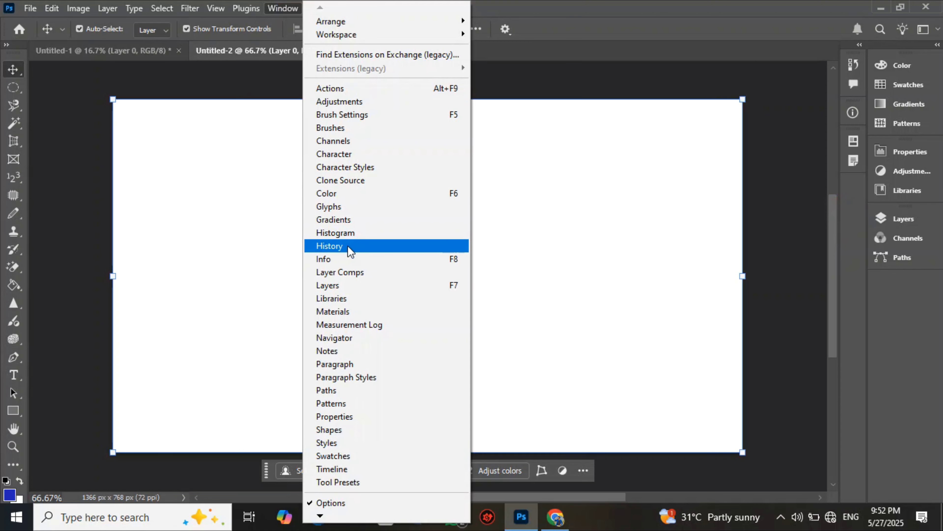
{"action": "left_click", "coordinate": [340, 285]}
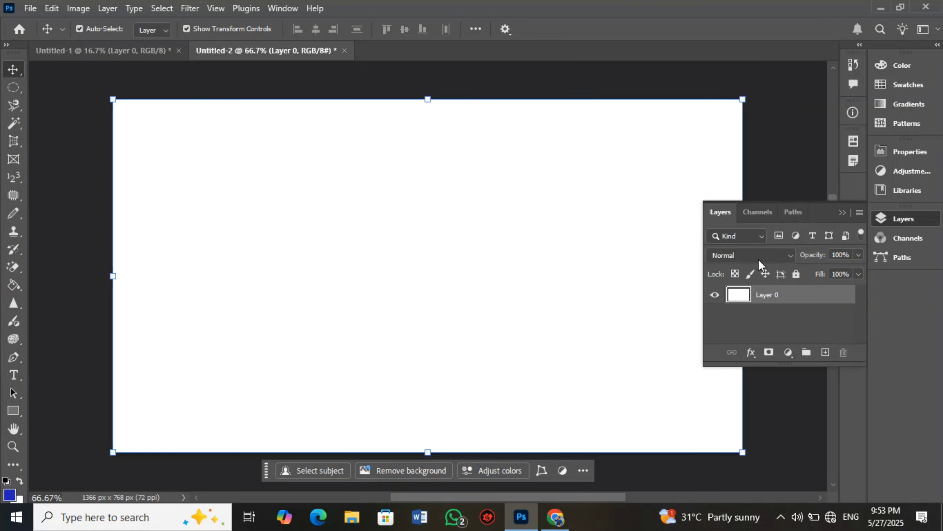
{"action": "left_click", "coordinate": [785, 255]}
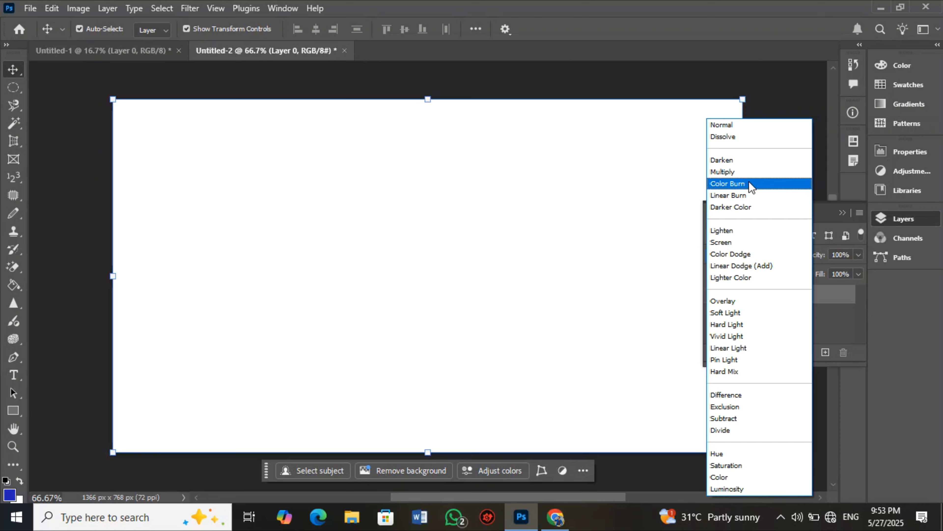
{"action": "left_click", "coordinate": [234, 271]}
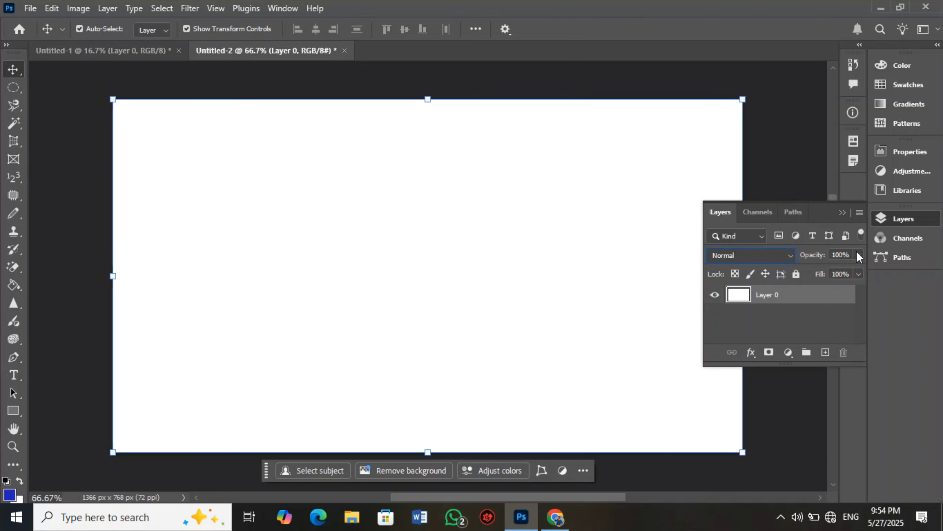
Lower the opacity of Layer 0 to 85% and return it to 100%.
{"action": "left_click", "coordinate": [859, 255]}
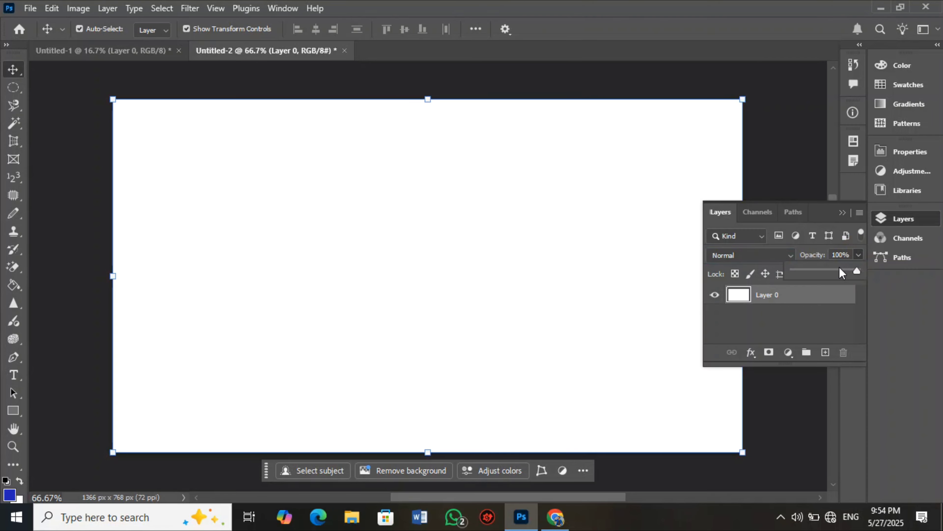
{"action": "left_click_drag", "start_coordinate": [839, 272], "coordinate": [847, 269]}
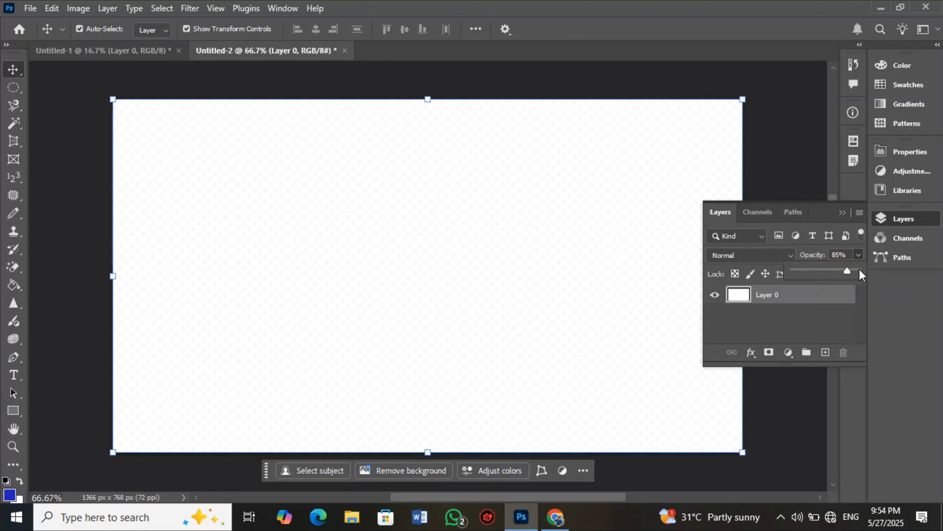
{"action": "left_click", "coordinate": [859, 270]}
{"action": "left_click", "coordinate": [858, 272]}
{"action": "left_click", "coordinate": [842, 212]}
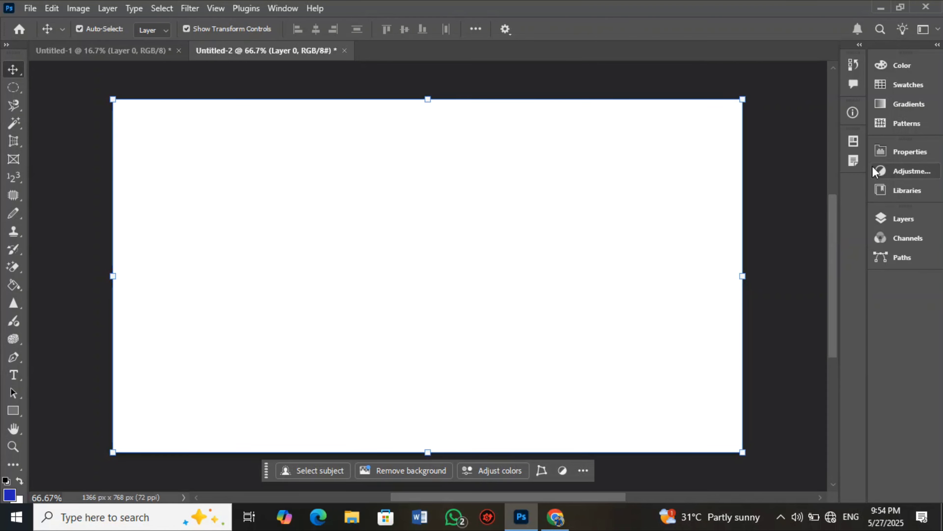
Add a new blank layer above Layer 0 in the Untitled-2 document.
{"action": "left_click", "coordinate": [892, 218]}
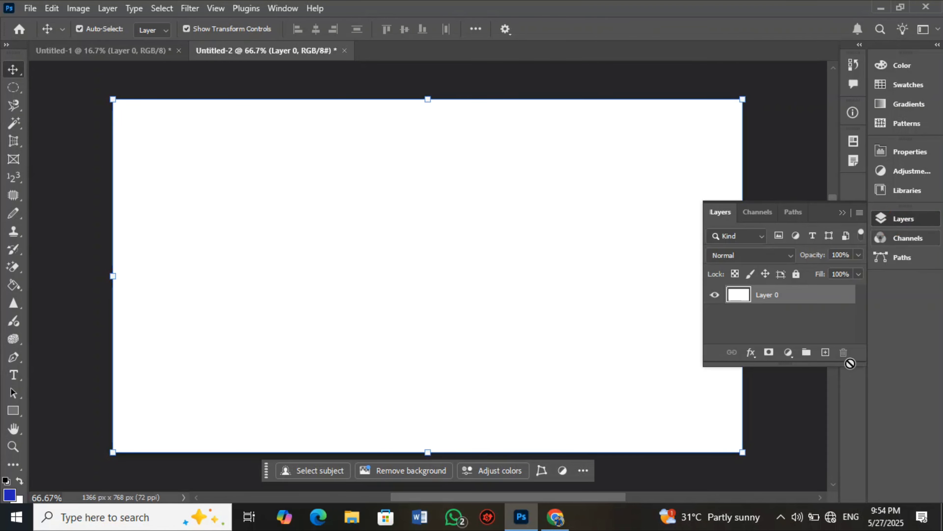
{"action": "left_click", "coordinate": [826, 353]}
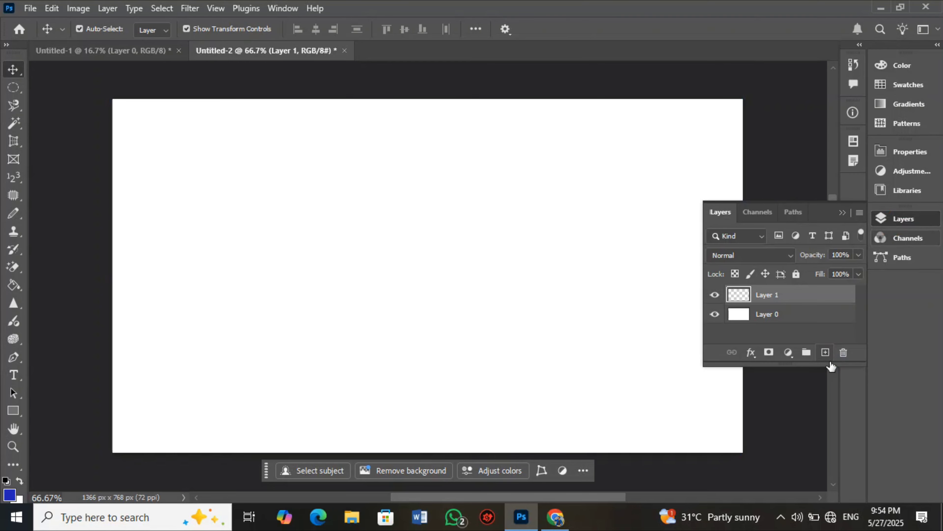
{"action": "left_click", "coordinate": [814, 319]}
{"action": "left_click", "coordinate": [744, 299]}
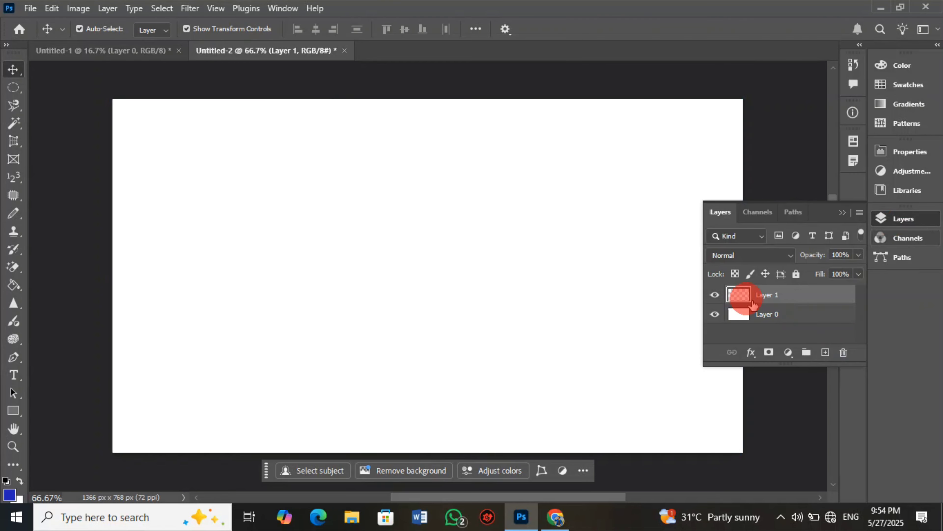
View the Layer Style blending options of the new blank layer and close them without editing.
{"action": "left_click", "coordinate": [716, 296]}
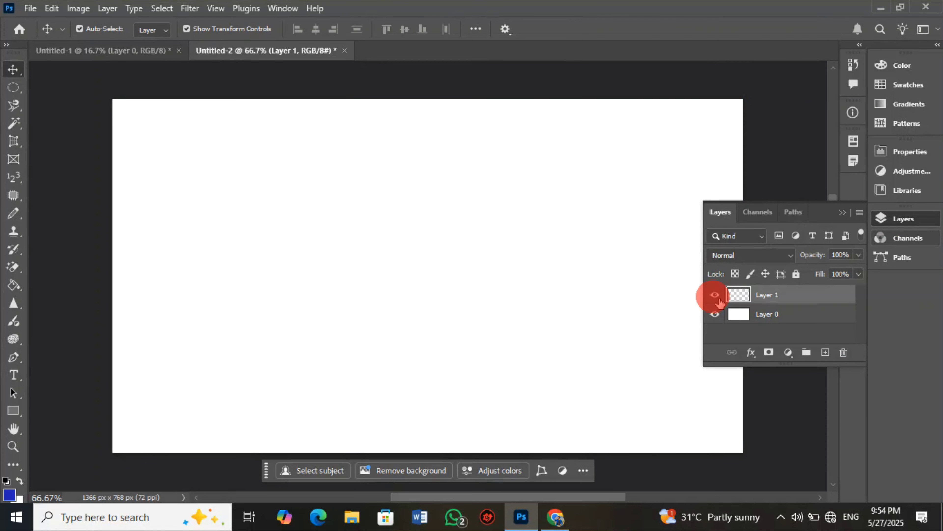
{"action": "double_click", "coordinate": [717, 298]}
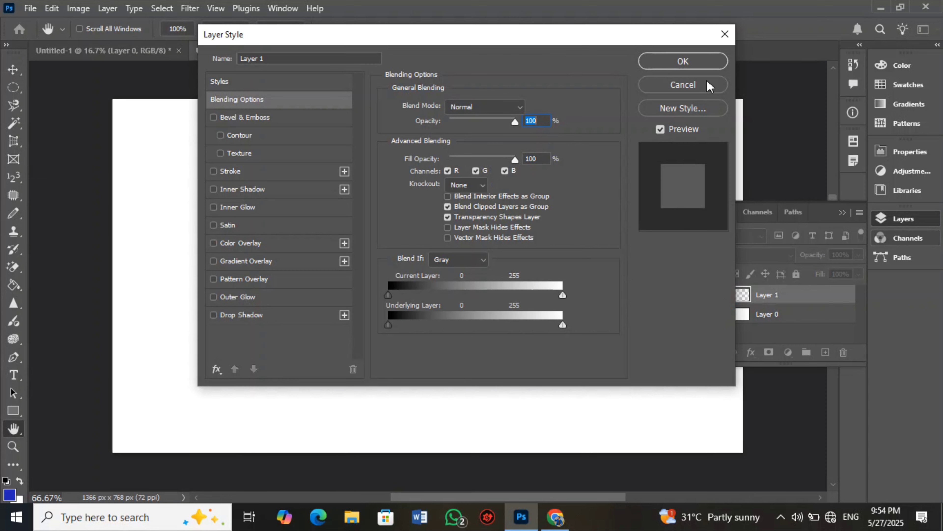
{"action": "left_click", "coordinate": [691, 61]}
{"action": "left_click", "coordinate": [842, 212]}
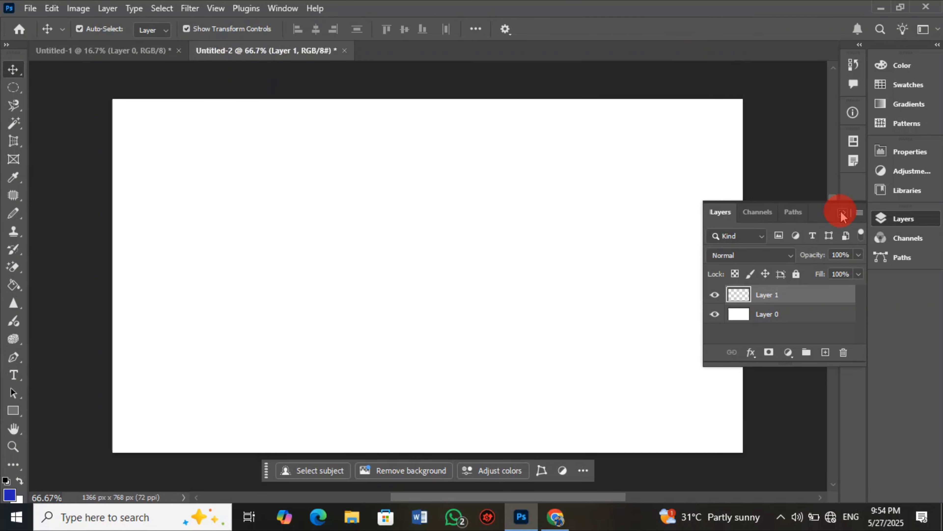
{"action": "left_click", "coordinate": [30, 8]}
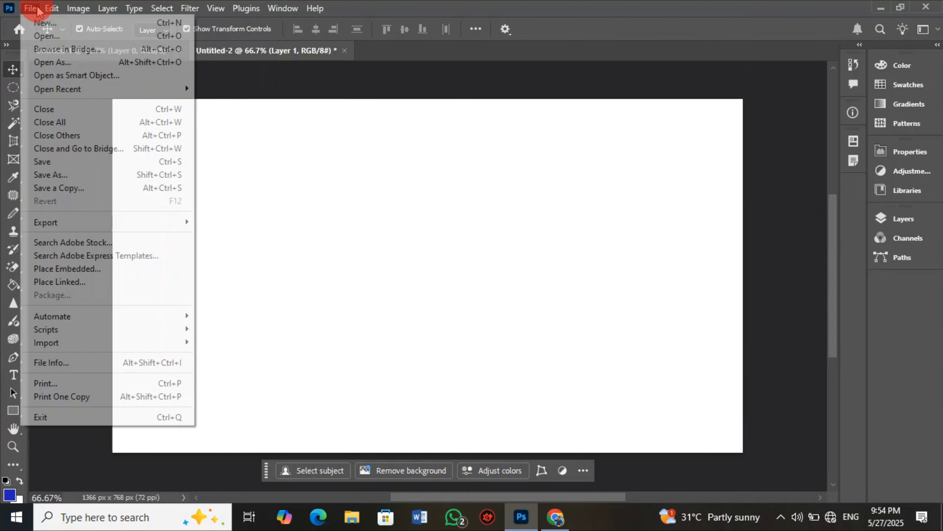
{"action": "left_click", "coordinate": [30, 7]}
{"action": "left_click", "coordinate": [51, 8]}
{"action": "left_click", "coordinate": [629, 18]}
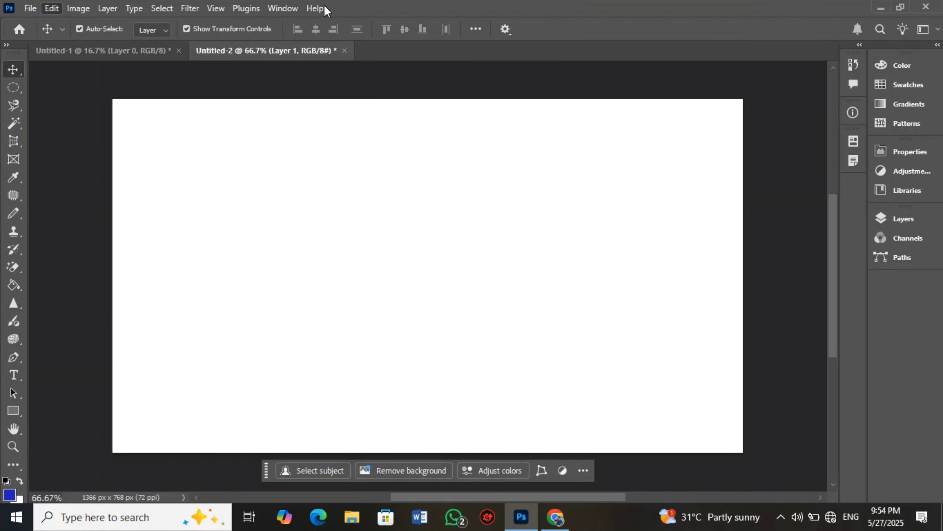
{"action": "left_click", "coordinate": [282, 8]}
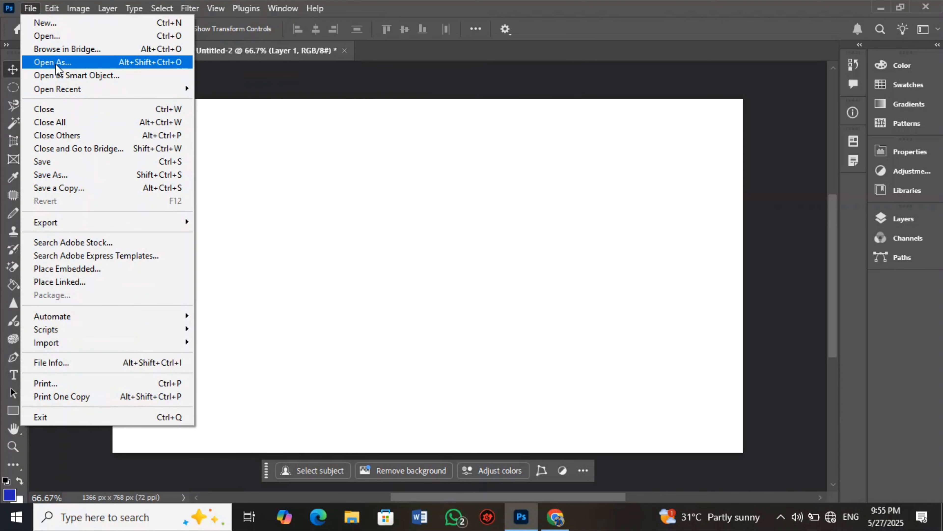
Open the image "WhatsApp Image 2025-03-19 at 15.27.18_7b11de09.jpg" from the Documents folder.
{"action": "left_click", "coordinate": [54, 32]}
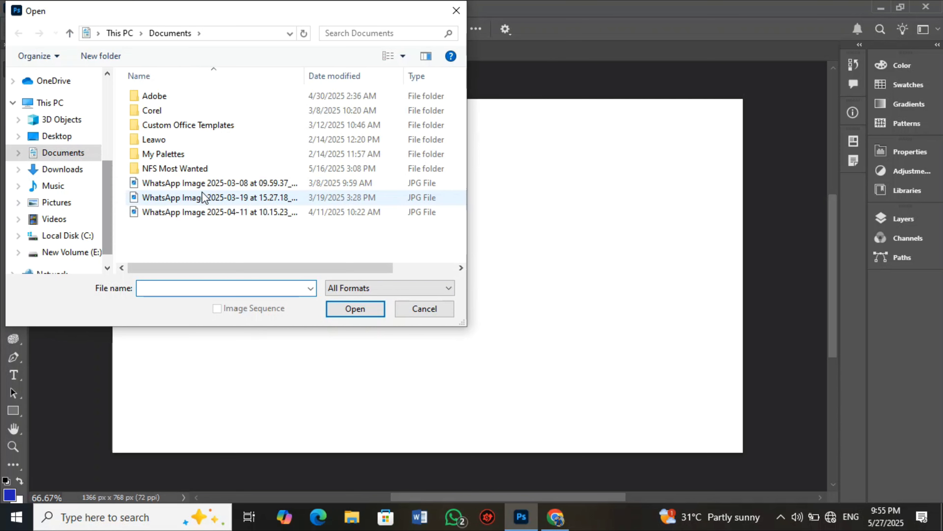
{"action": "left_click", "coordinate": [210, 197]}
{"action": "left_click", "coordinate": [356, 309]}
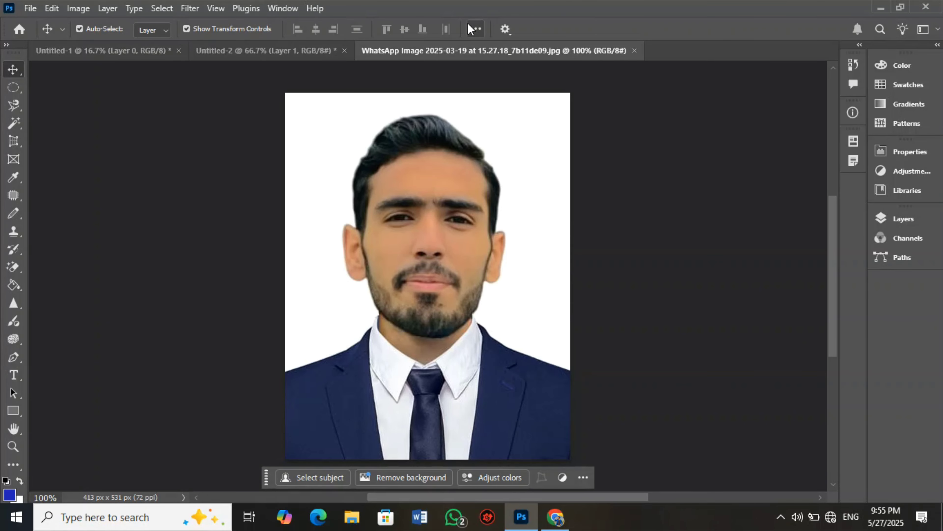
Unlock the portrait's Background layer so it becomes a regular layer, leaving its layer style settings at their defaults.
{"action": "left_click", "coordinate": [919, 219]}
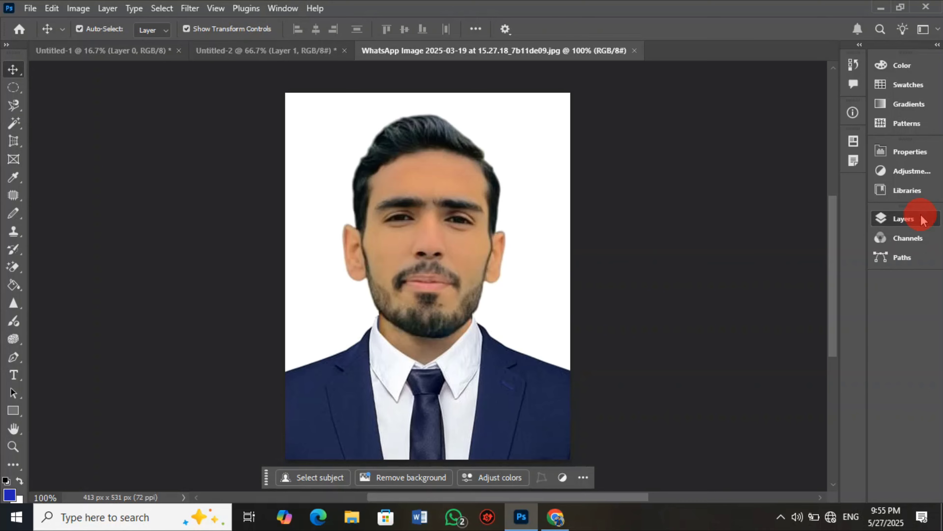
{"action": "left_click", "coordinate": [840, 300]}
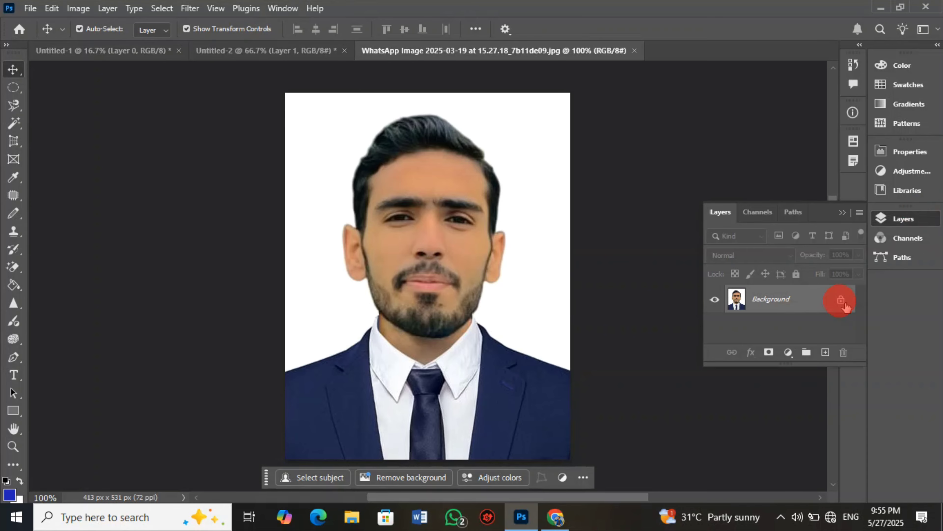
{"action": "double_click", "coordinate": [795, 306]}
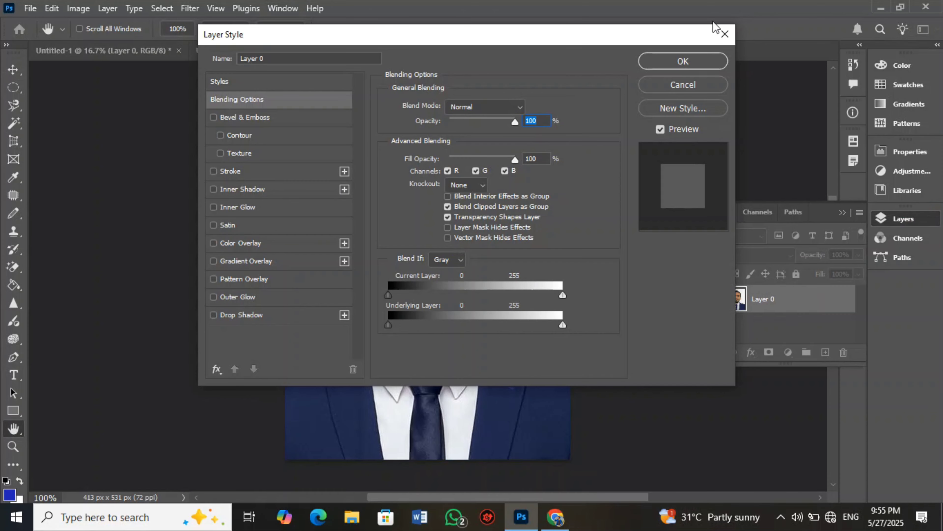
{"action": "left_click", "coordinate": [677, 59]}
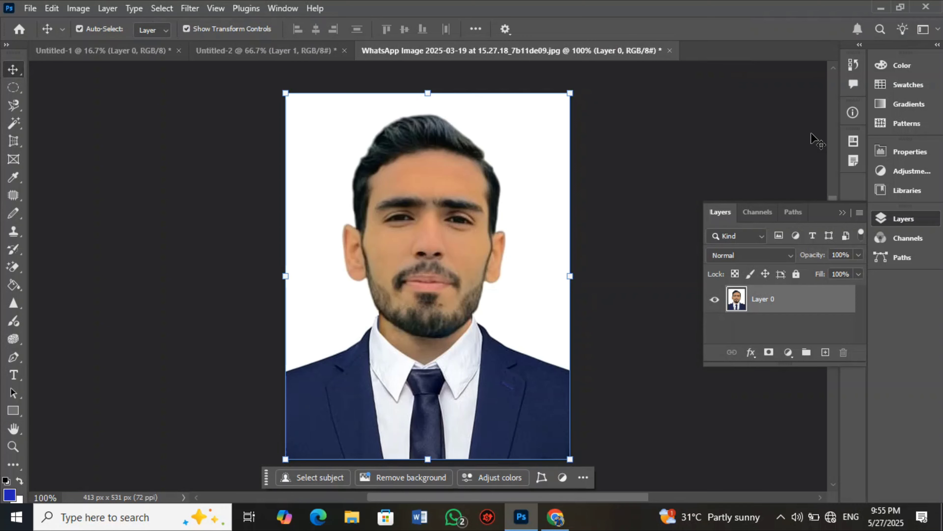
Lower the portrait layer's opacity to 50% and return it to 100%.
{"action": "left_click", "coordinate": [859, 255]}
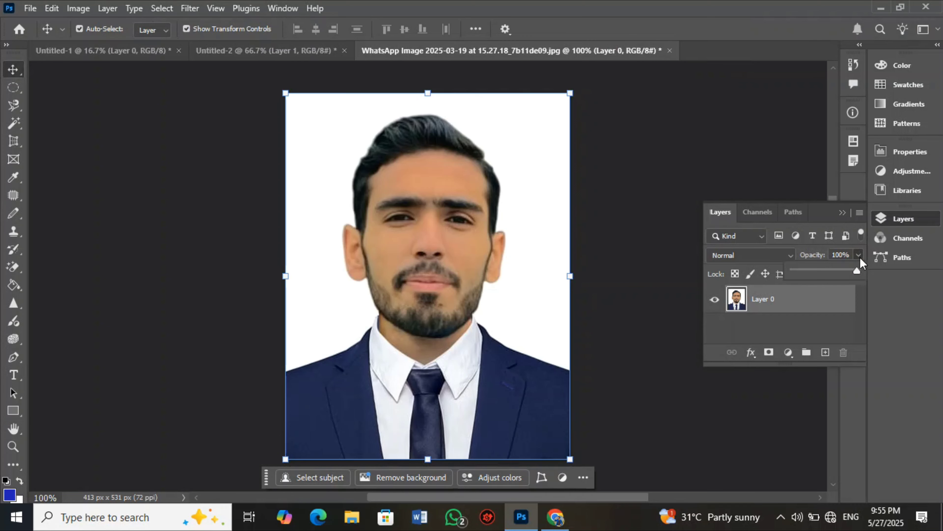
{"action": "left_click", "coordinate": [825, 270]}
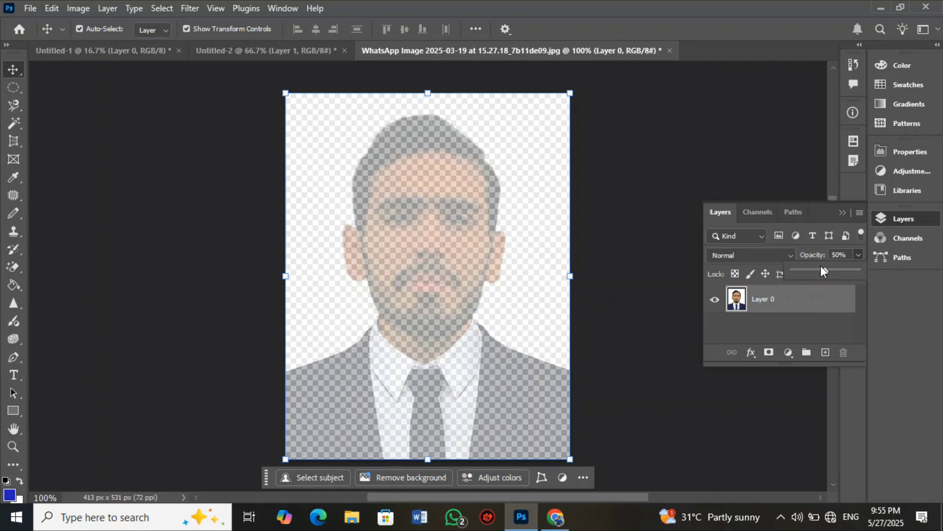
{"action": "left_click", "coordinate": [856, 270]}
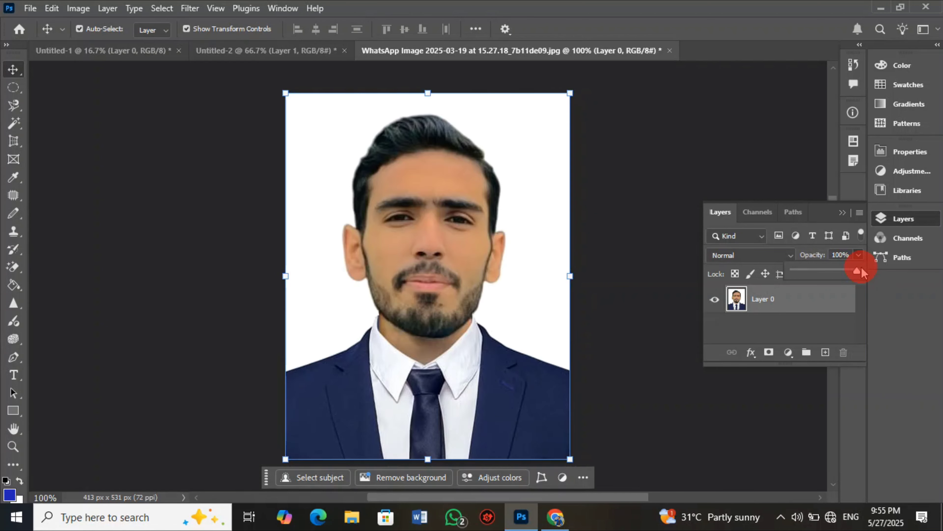
{"action": "left_click", "coordinate": [857, 271]}
{"action": "left_click_drag", "start_coordinate": [856, 273], "coordinate": [861, 275]}
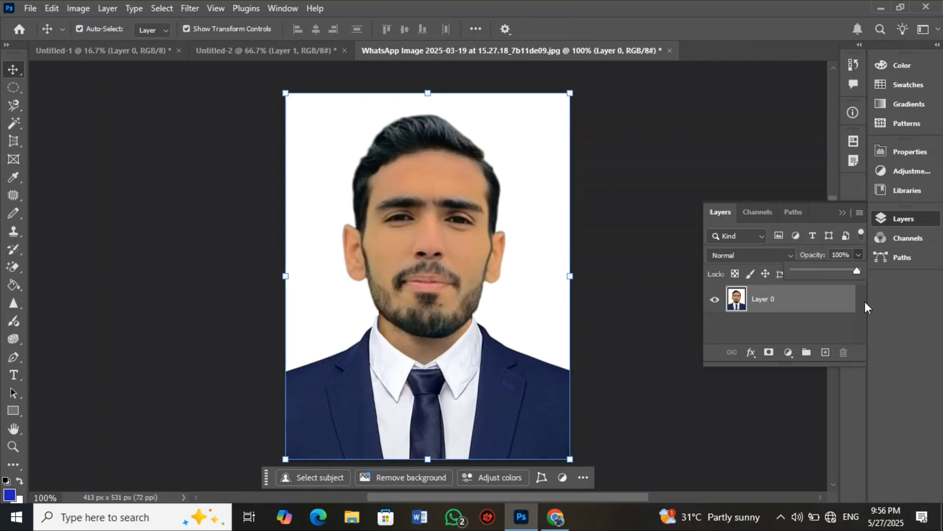
{"action": "left_click", "coordinate": [832, 333]}
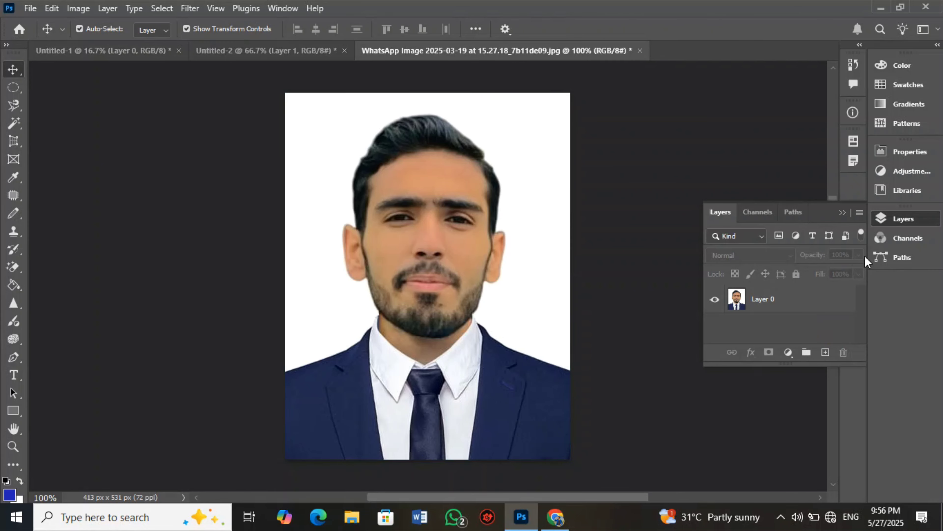
Select the portrait layer and view its Fill setting without changing it.
{"action": "left_click", "coordinate": [823, 294]}
{"action": "left_click", "coordinate": [859, 273]}
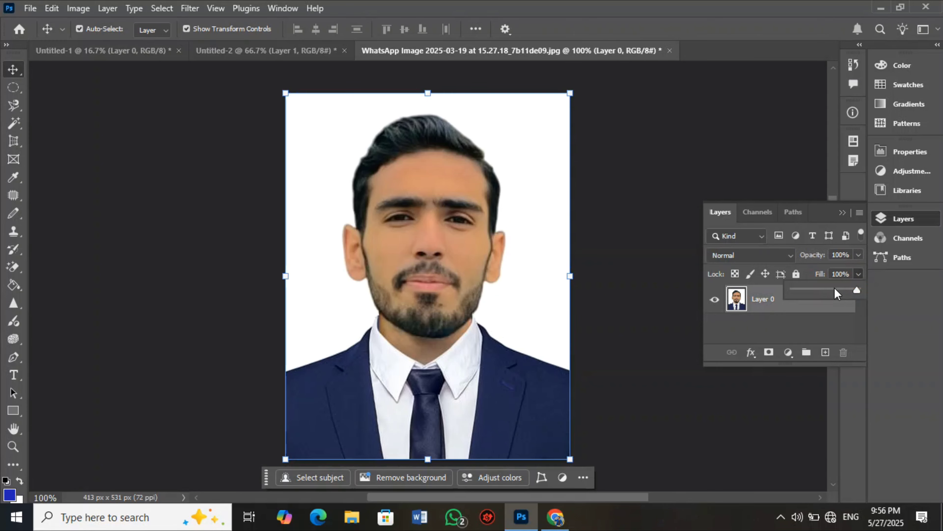
{"action": "left_click", "coordinate": [831, 317]}
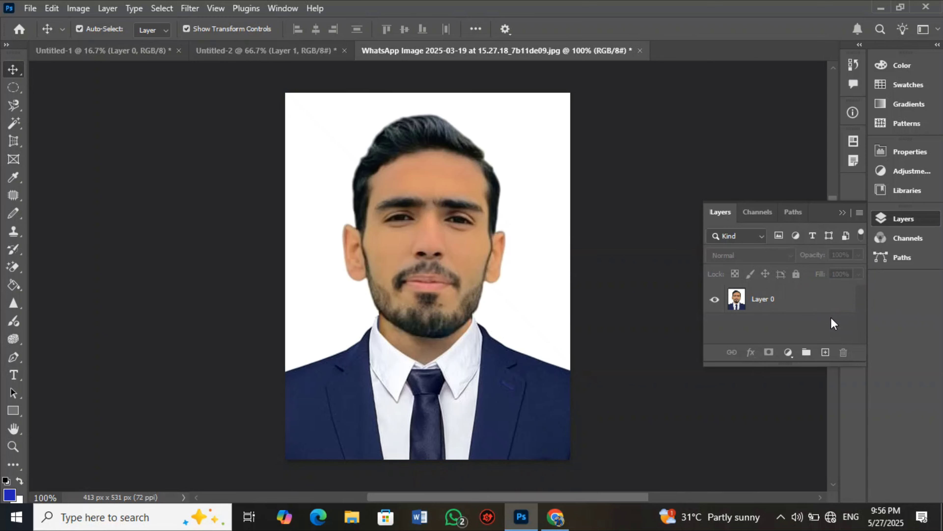
Create a new layer group above the portrait layer.
{"action": "left_click", "coordinate": [825, 311]}
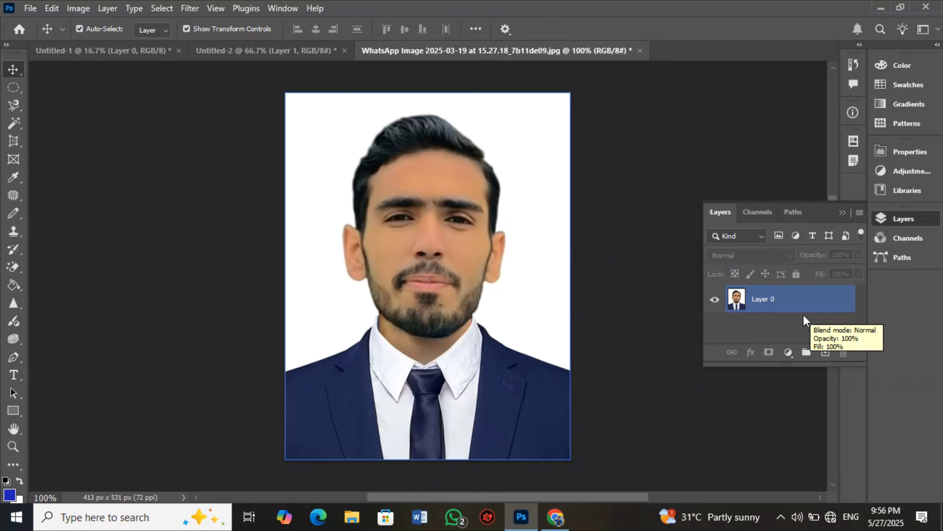
{"action": "left_click", "coordinate": [798, 320]}
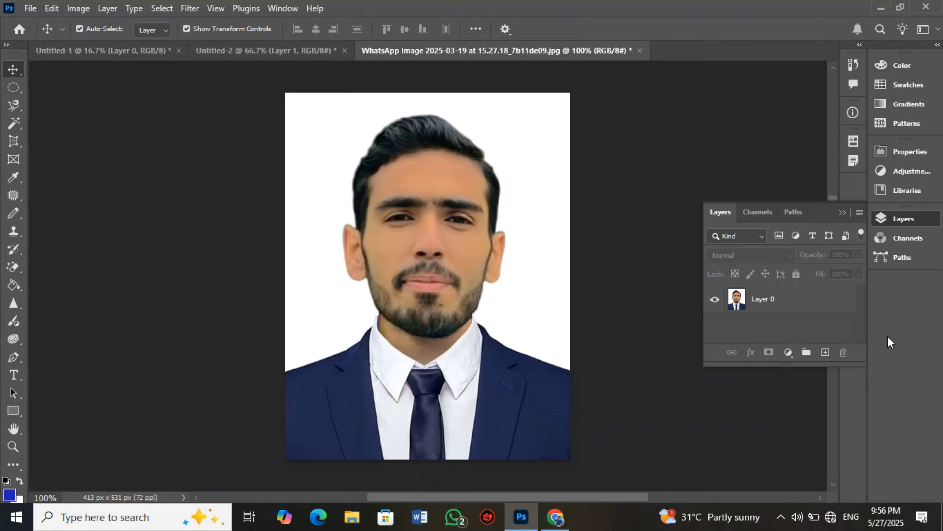
{"action": "left_click", "coordinate": [778, 309]}
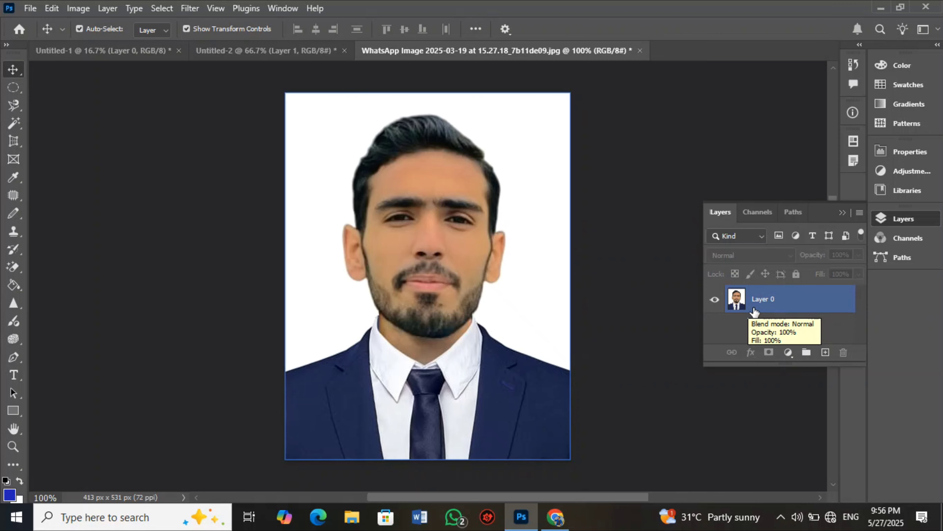
{"action": "left_click", "coordinate": [806, 352]}
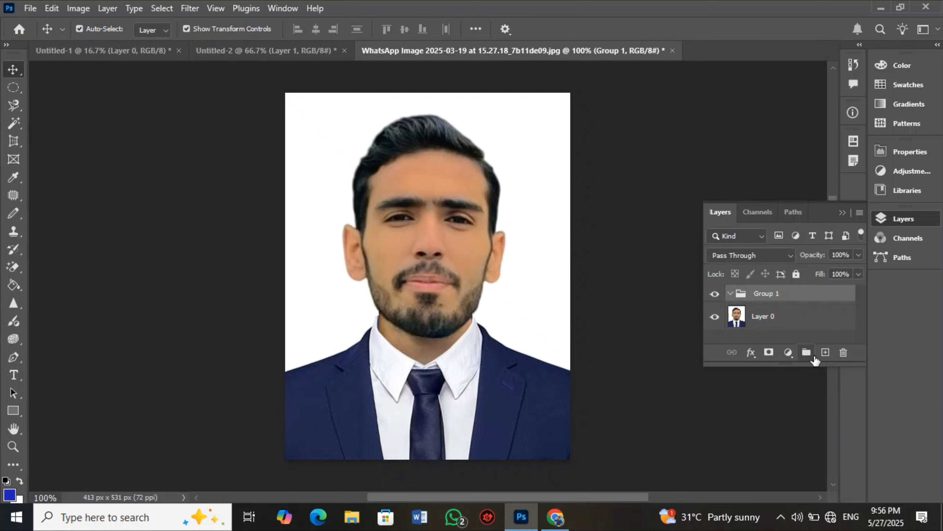
Collapse and hide the new empty group, and make the portrait layer active.
{"action": "left_click", "coordinate": [736, 295]}
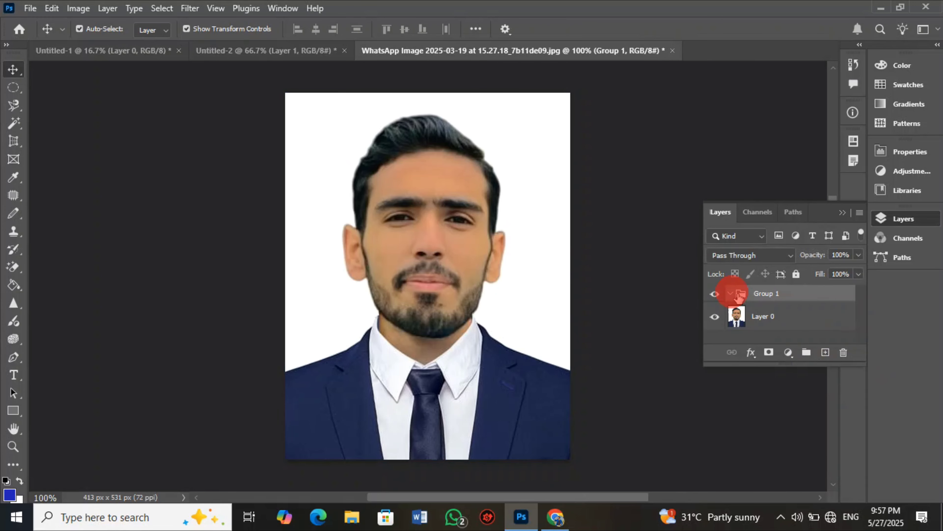
{"action": "left_click", "coordinate": [731, 293]}
{"action": "left_click", "coordinate": [715, 294]}
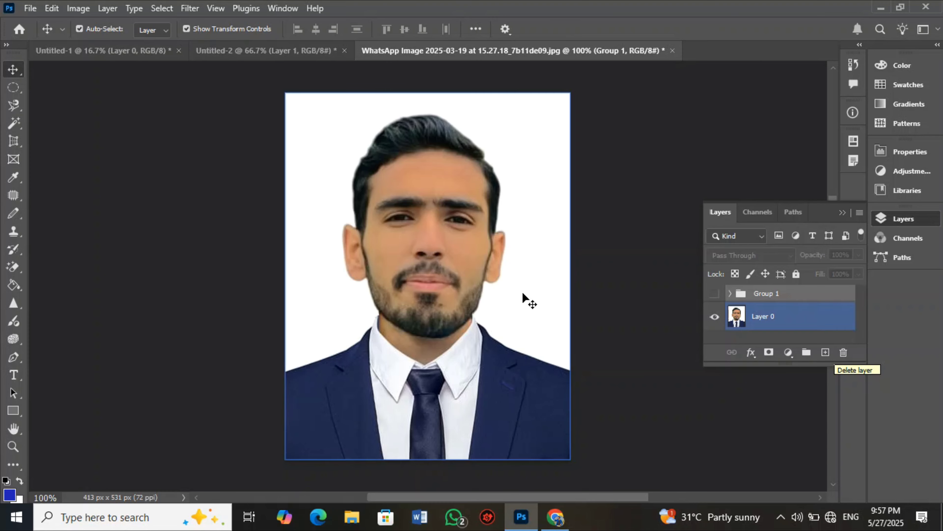
{"action": "left_click", "coordinate": [523, 266]}
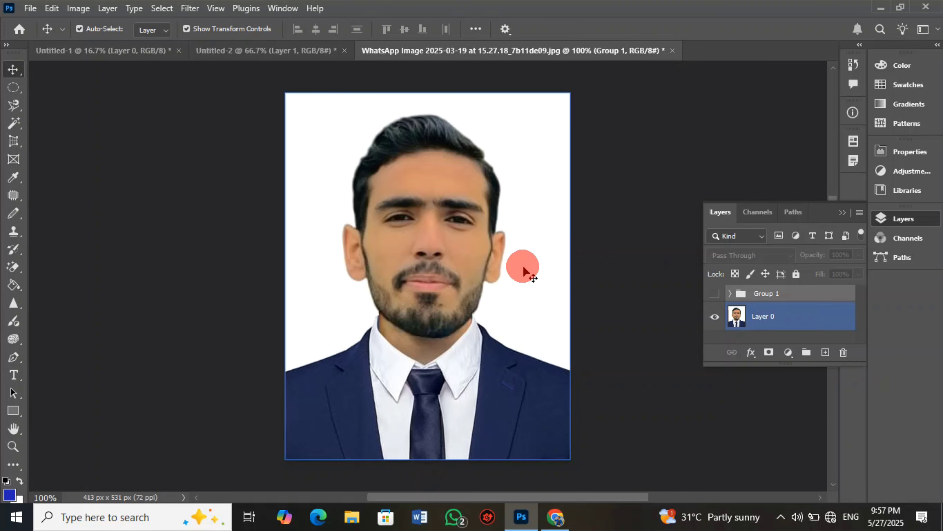
{"action": "left_click", "coordinate": [844, 213]}
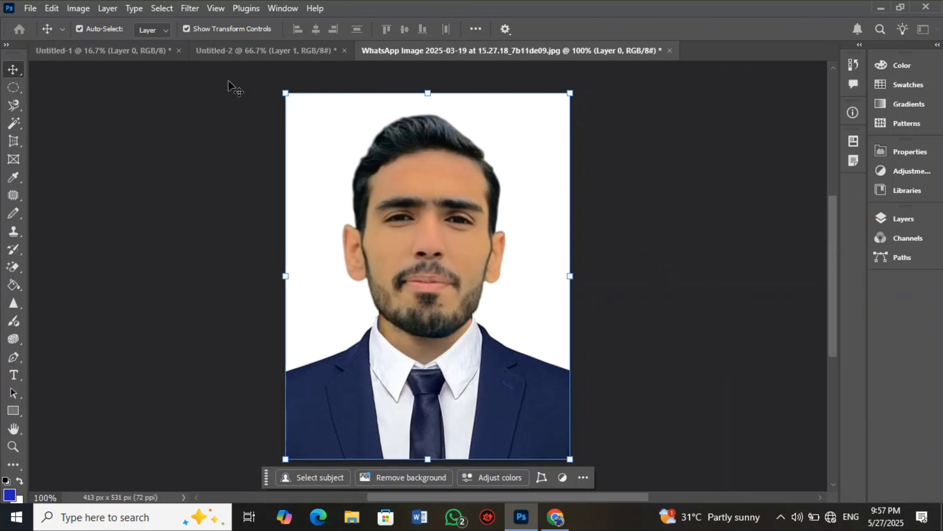
Copy the portrait from the Untitled-1 document into the WhatsApp Image portrait document.
{"action": "left_click", "coordinate": [230, 48]}
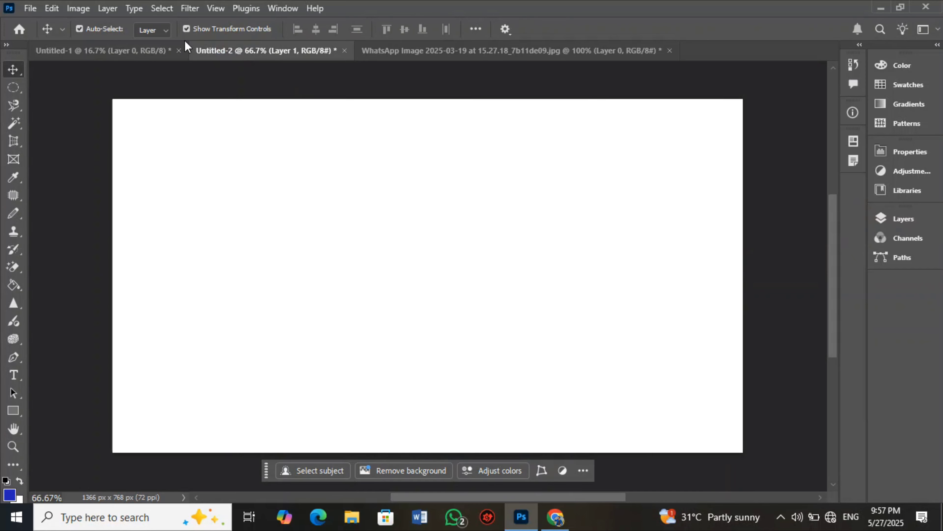
{"action": "left_click", "coordinate": [125, 51]}
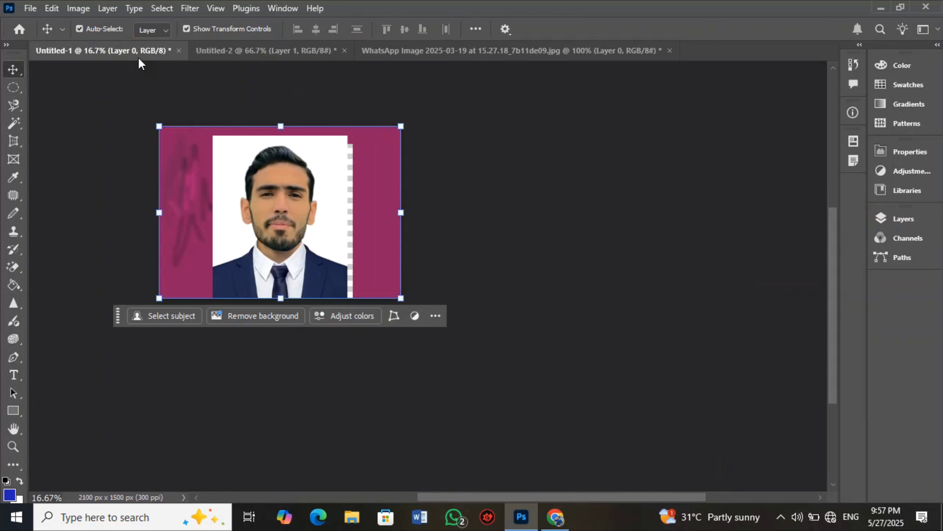
{"action": "left_click_drag", "start_coordinate": [267, 197], "coordinate": [390, 371]}
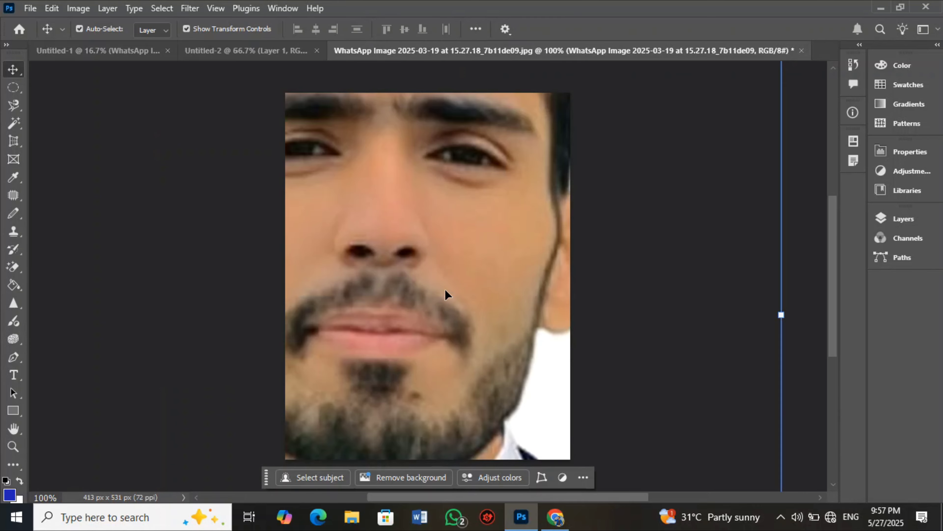
Compare the copied portrait with the original portrait layer by hiding the copied layer and showing it again.
{"action": "scroll", "coordinate": [443, 228], "scroll_direction": "down", "scroll_amount": 2}
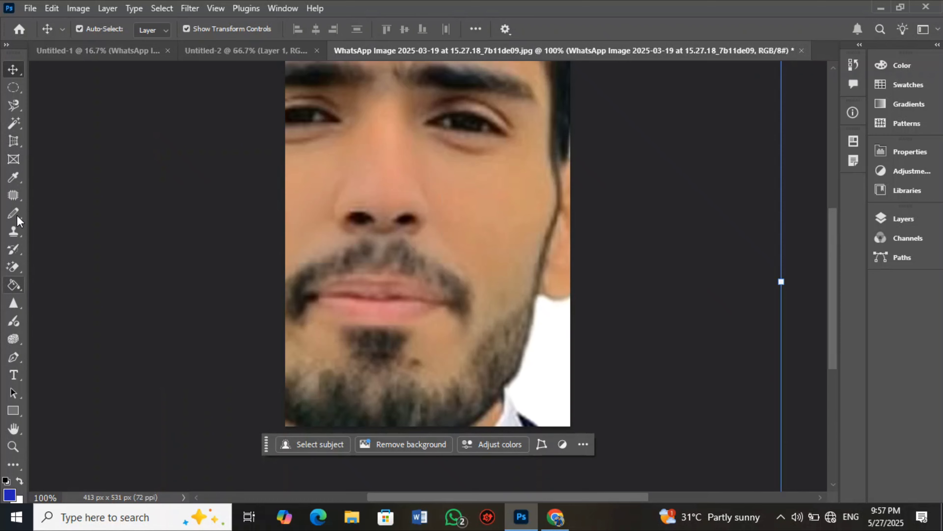
{"action": "left_click", "coordinate": [13, 447]}
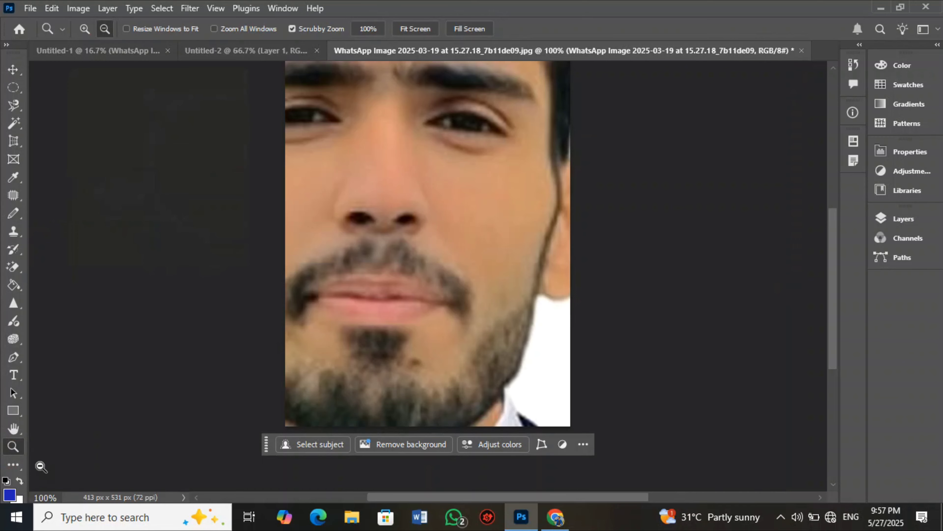
{"action": "left_click", "coordinate": [350, 231]}
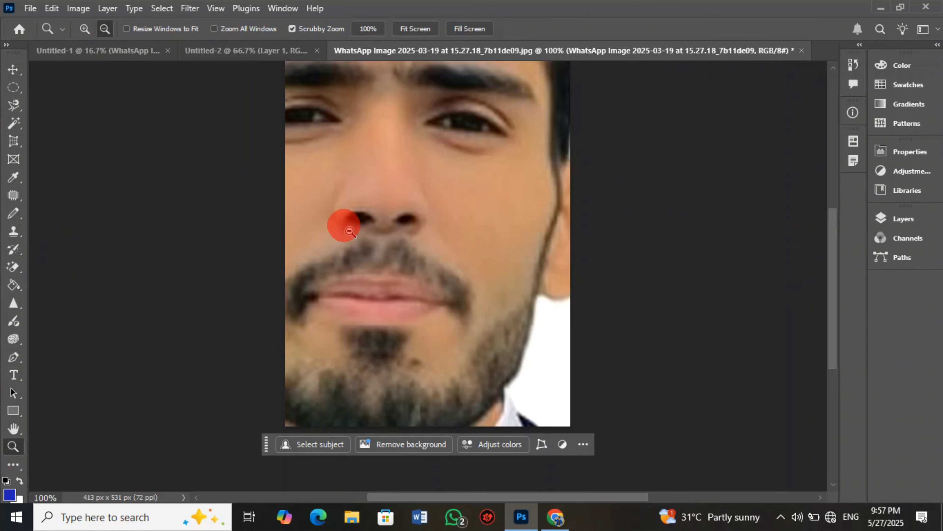
{"action": "left_click", "coordinate": [349, 230]}
{"action": "left_click", "coordinate": [350, 232]}
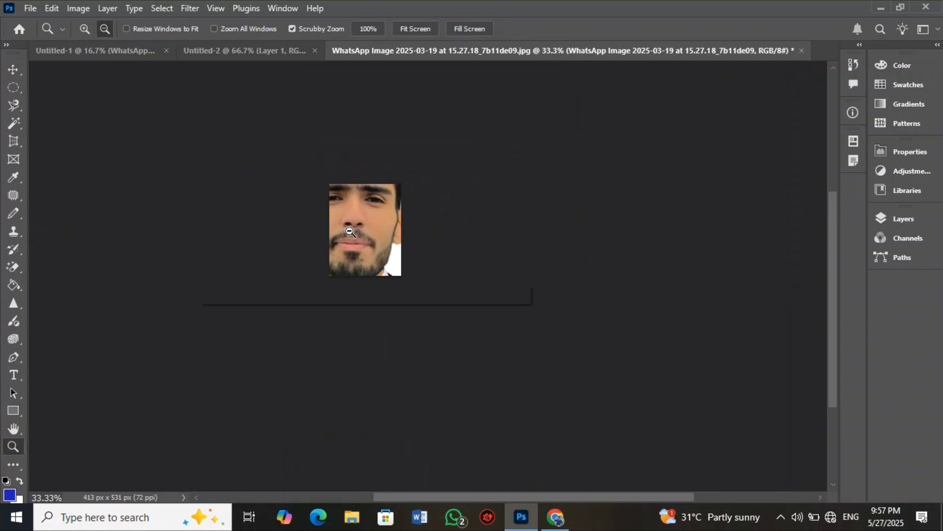
{"action": "left_click", "coordinate": [350, 231]}
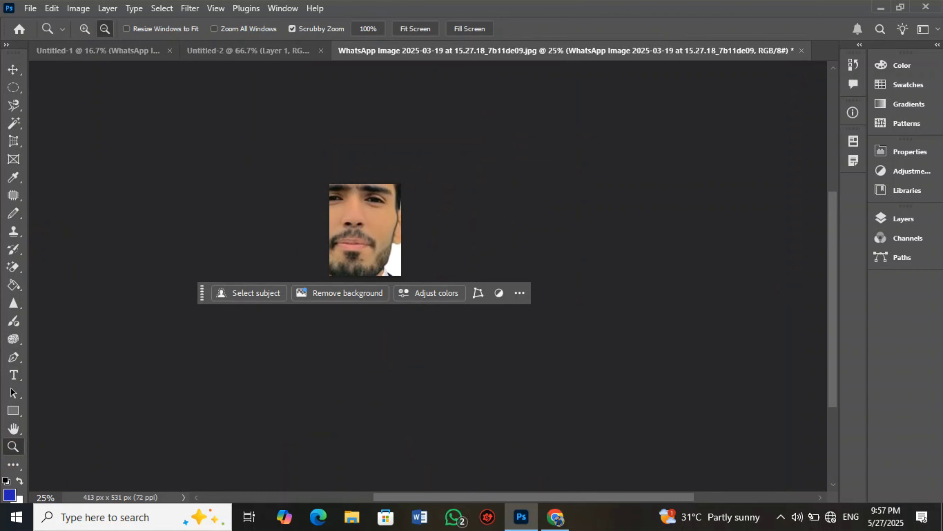
{"action": "left_click", "coordinate": [12, 74]}
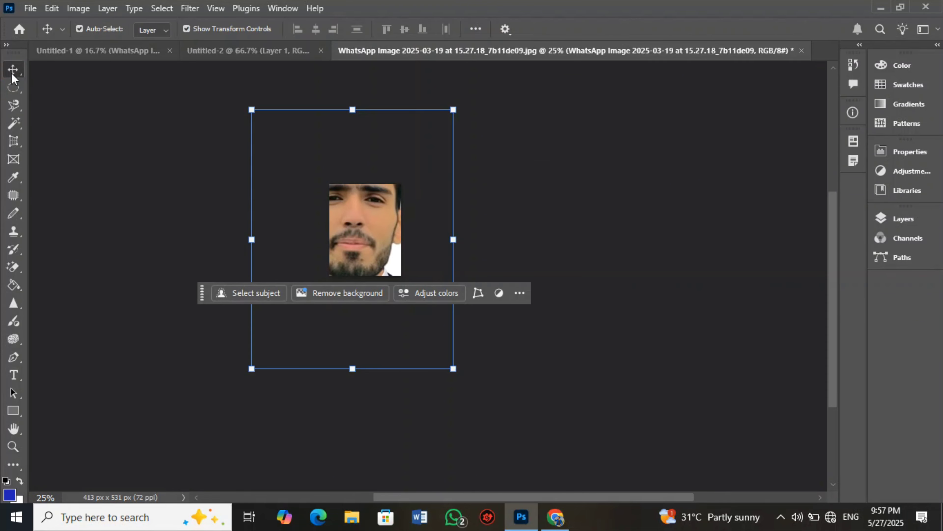
{"action": "left_click", "coordinate": [894, 225]}
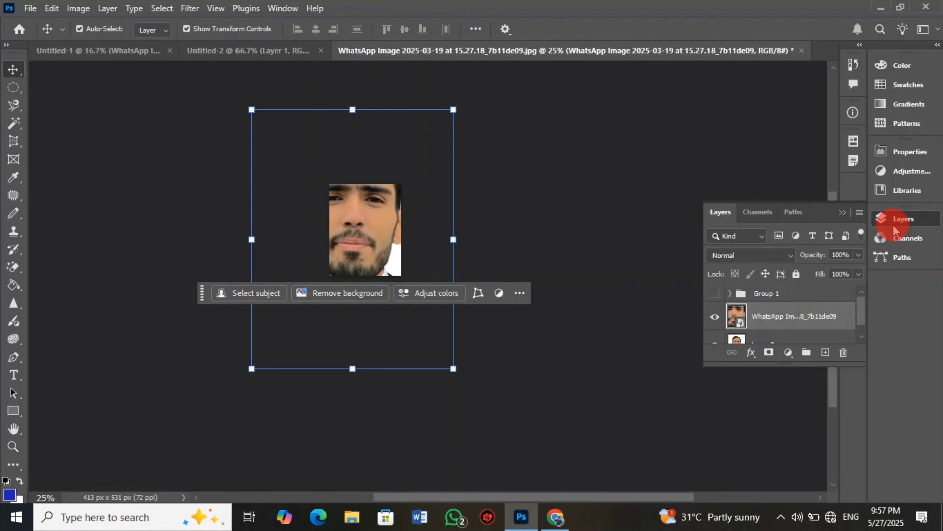
{"action": "scroll", "coordinate": [742, 303], "scroll_direction": "down", "scroll_amount": 1}
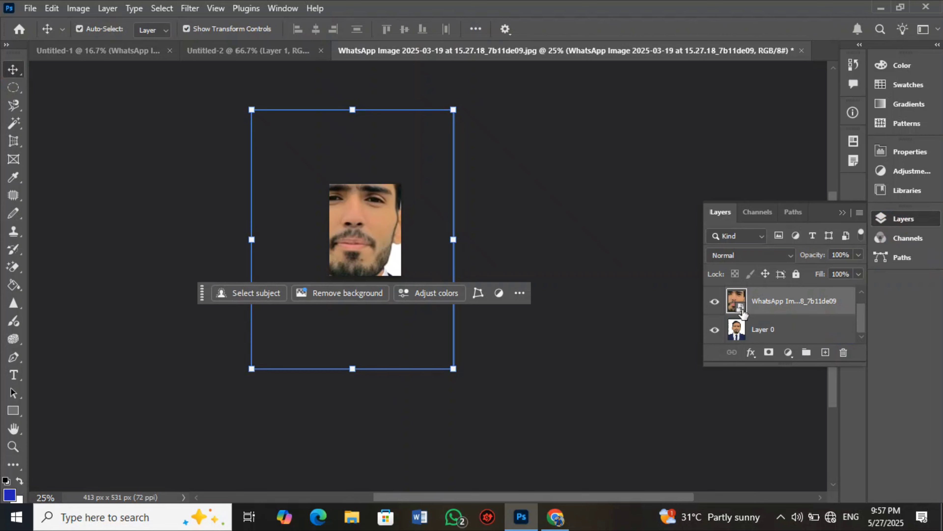
{"action": "left_click", "coordinate": [734, 334]}
{"action": "left_click", "coordinate": [735, 313]}
{"action": "left_click", "coordinate": [776, 324]}
{"action": "left_click", "coordinate": [782, 310]}
{"action": "left_click", "coordinate": [779, 339]}
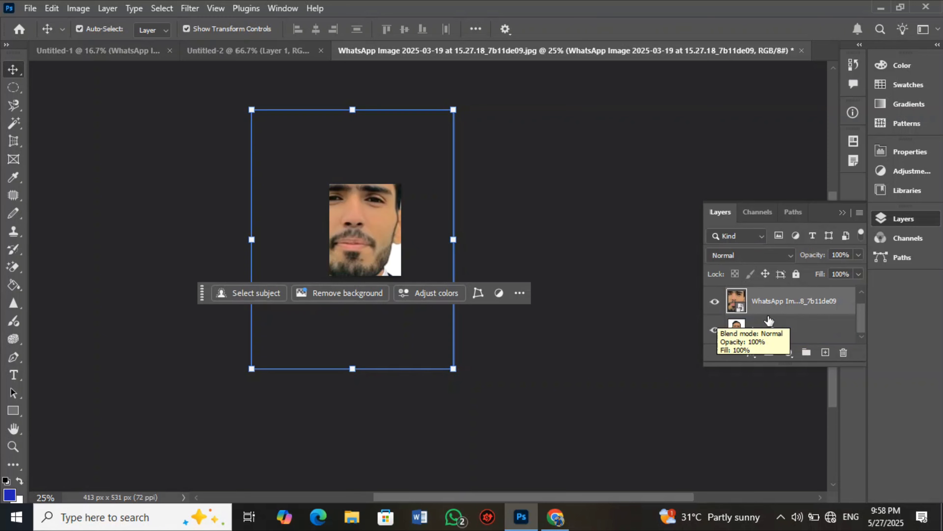
{"action": "left_click", "coordinate": [715, 301]}
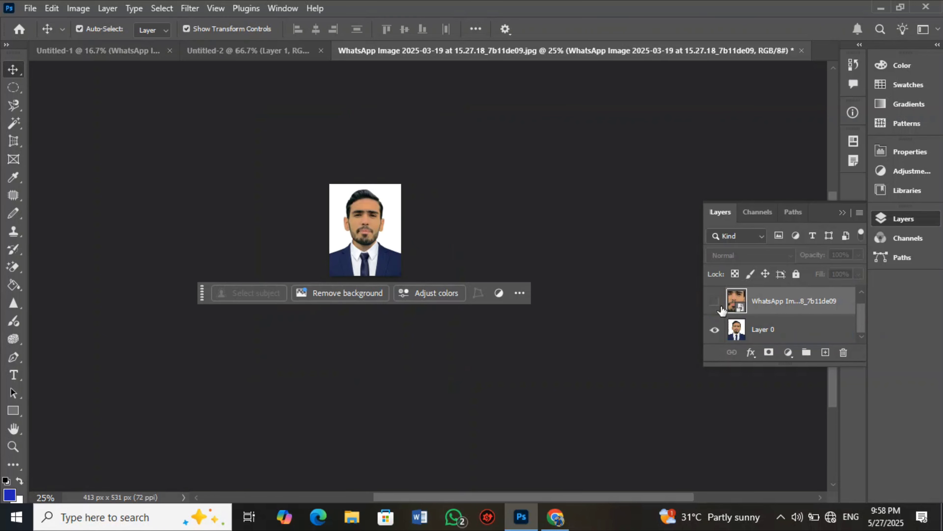
{"action": "left_click", "coordinate": [714, 301]}
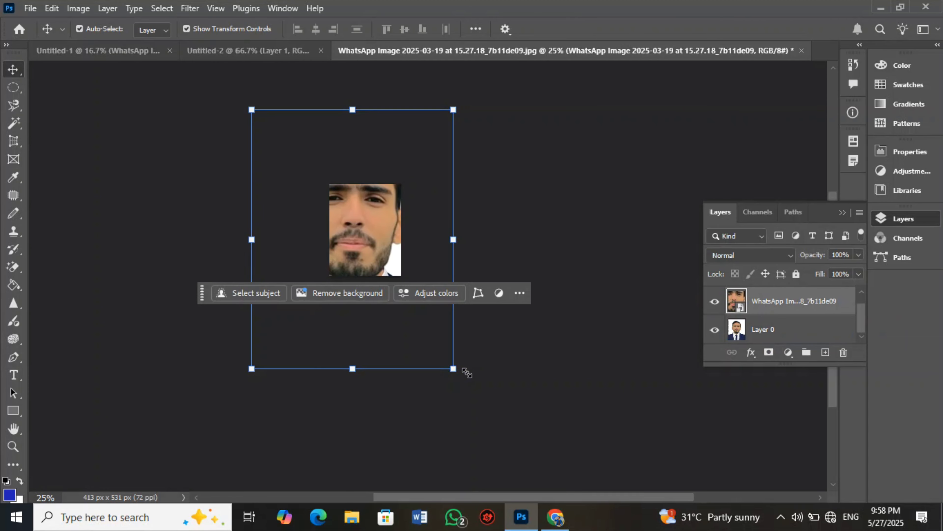
Scale the copied portrait to 109.54% and move it so its top edge lines up with the canvas.
{"action": "left_click", "coordinate": [458, 372]}
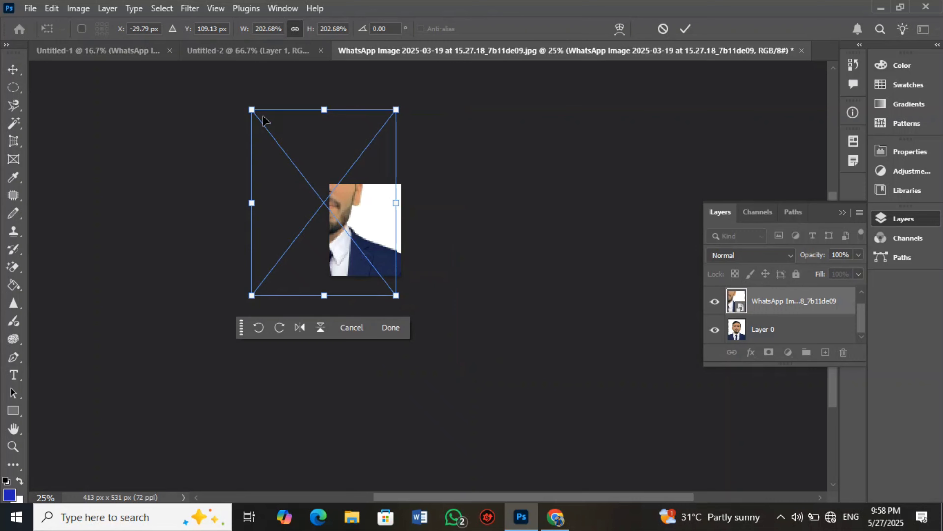
{"action": "left_click_drag", "start_coordinate": [252, 110], "coordinate": [357, 164]}
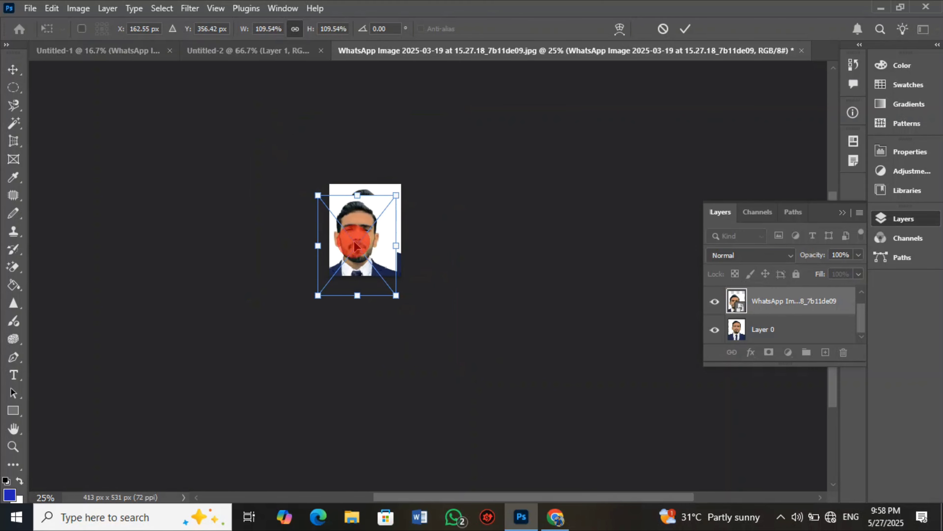
{"action": "mouse_move", "coordinate": [351, 239]}
{"action": "left_mouse_down"}
{"action": "mouse_move", "coordinate": [364, 216]}
{"action": "mouse_move", "coordinate": [472, 236]}
{"action": "mouse_move", "coordinate": [284, 257]}
{"action": "mouse_move", "coordinate": [358, 246]}
{"action": "left_mouse_up"}
{"action": "left_click", "coordinate": [13, 70]}
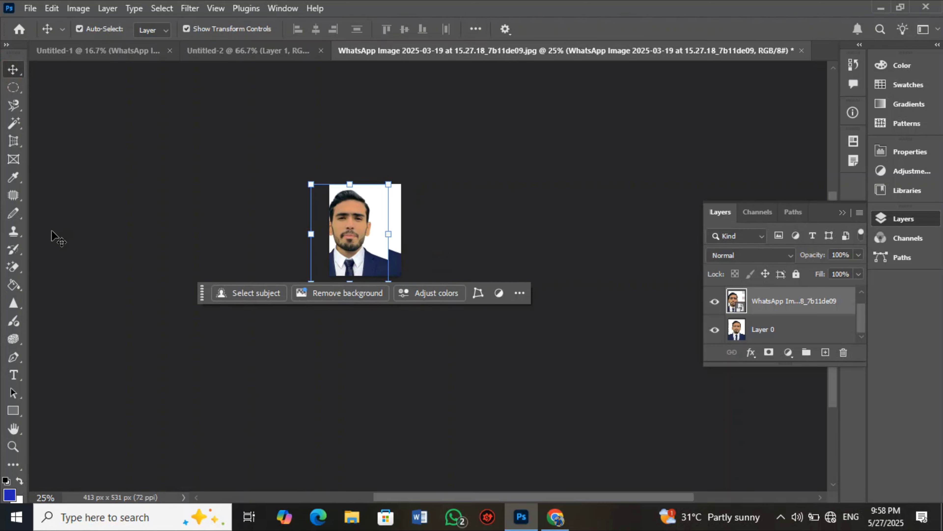
Draw a large rectangular frame around the copied portrait, and lock and unlock the frame layer's position.
{"action": "left_click", "coordinate": [13, 159]}
{"action": "left_click_drag", "start_coordinate": [235, 130], "coordinate": [555, 352]}
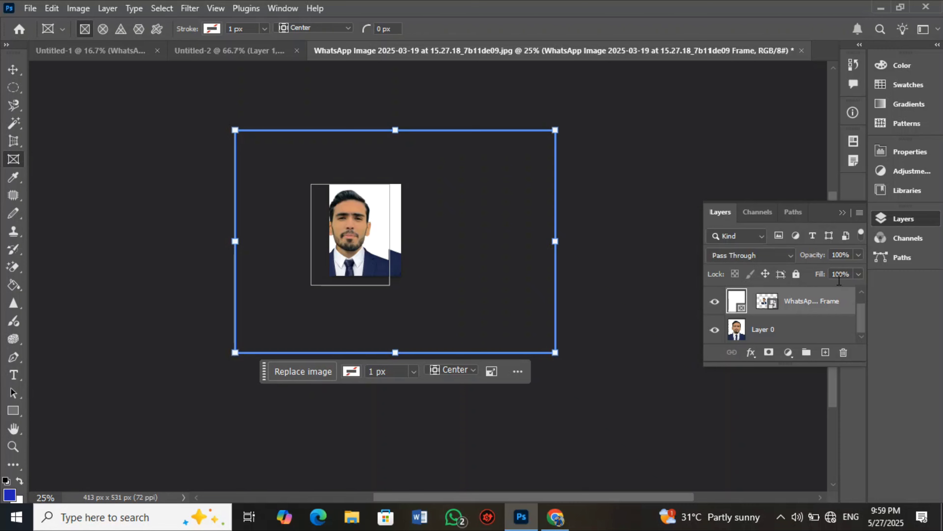
{"action": "left_click", "coordinate": [766, 274]}
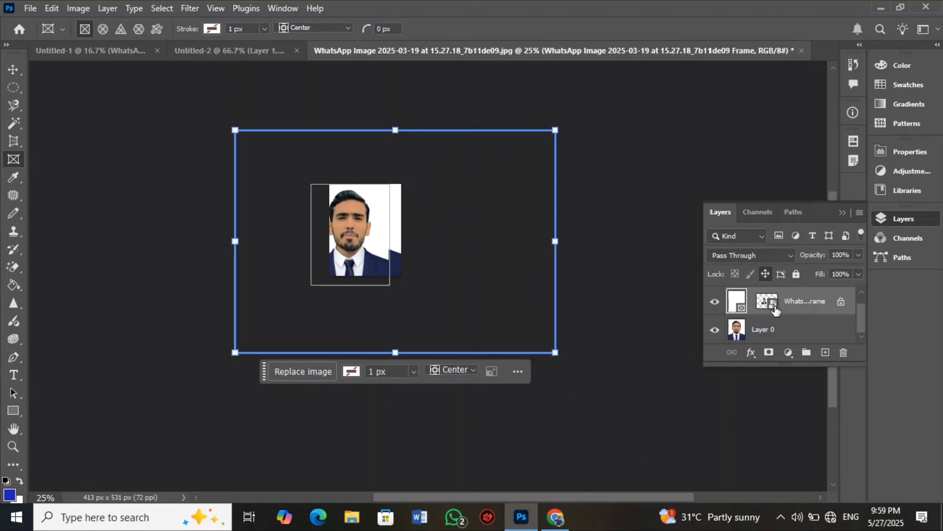
{"action": "left_click", "coordinate": [840, 301]}
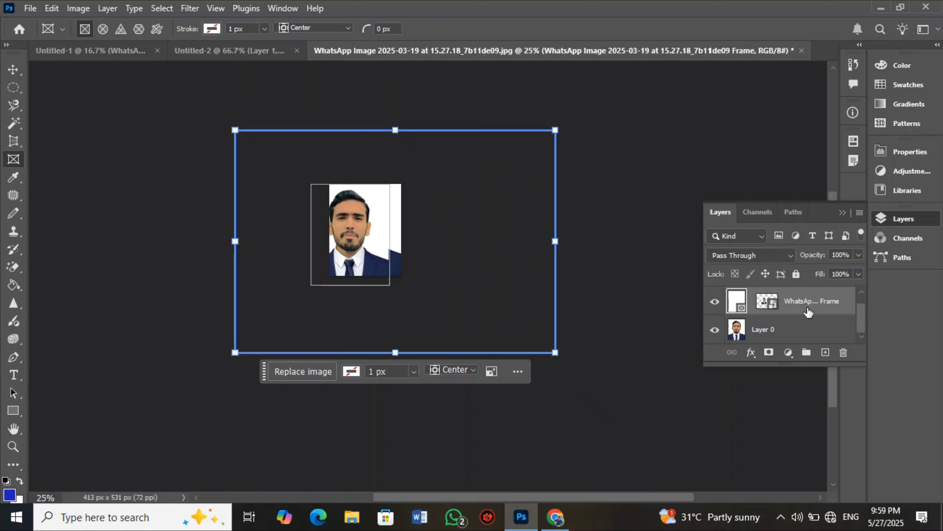
Put the frame layer into a new group, and move it out again to below the portrait layer.
{"action": "left_click_drag", "start_coordinate": [808, 308], "coordinate": [810, 359]}
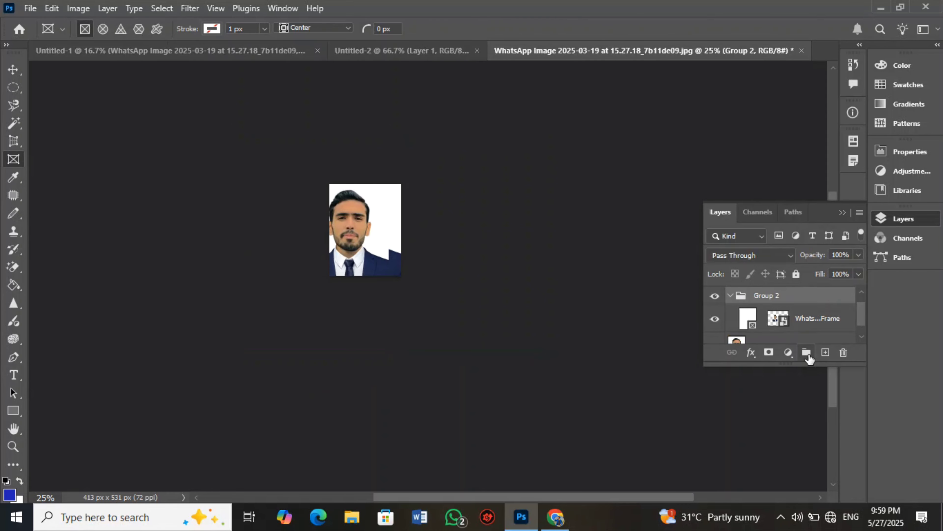
{"action": "scroll", "coordinate": [743, 325], "scroll_direction": "down", "scroll_amount": 1}
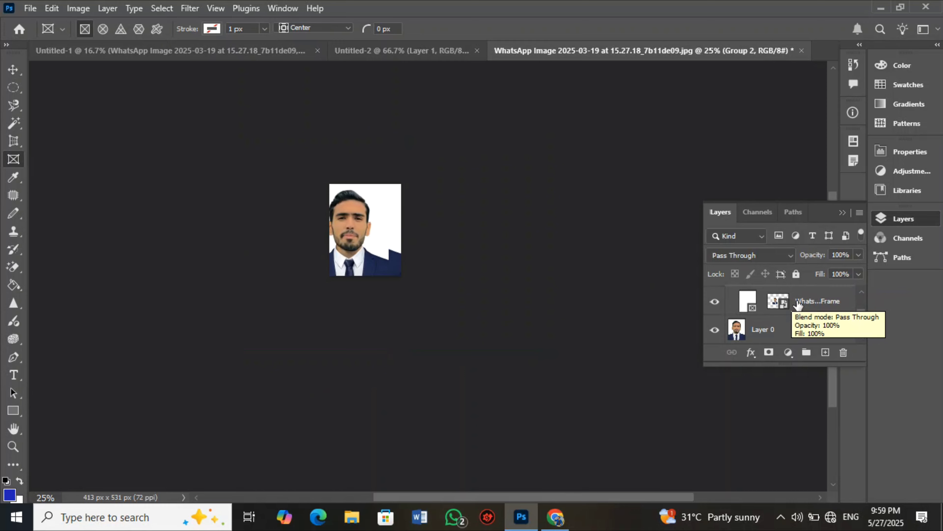
{"action": "left_click_drag", "start_coordinate": [798, 304], "coordinate": [799, 341]}
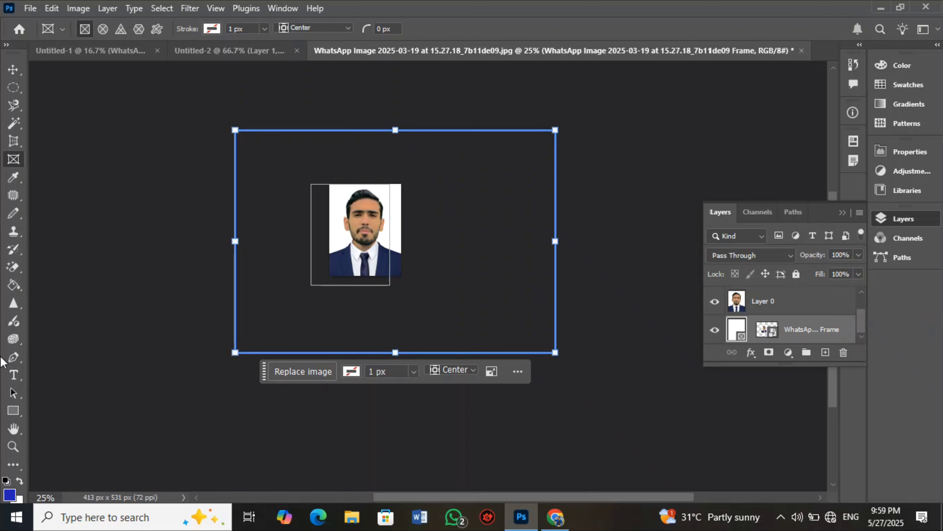
Create a 200 pt paragraph text box extending from the portrait's chin, with LGHHJJJJ at the start of the placeholder text.
{"action": "left_click", "coordinate": [13, 375]}
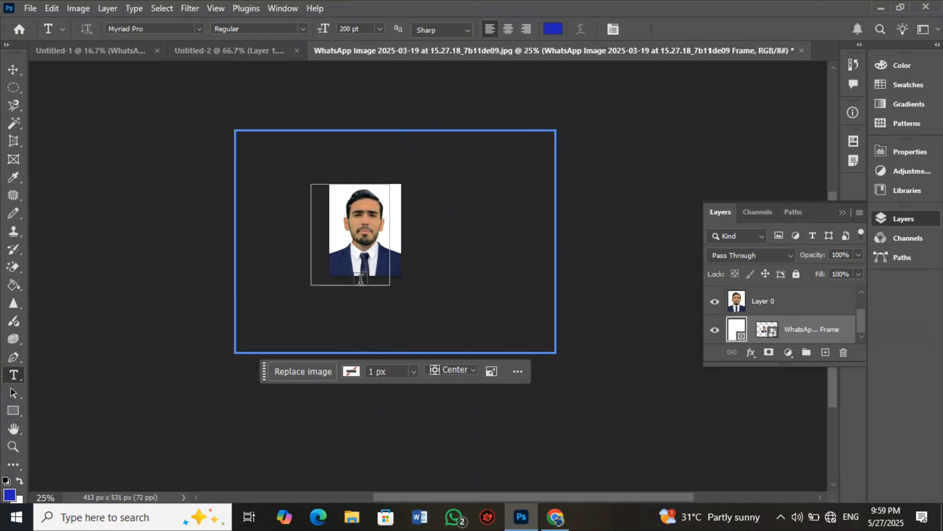
{"action": "left_click", "coordinate": [331, 243]}
{"action": "left_click", "coordinate": [337, 240]}
{"action": "left_click", "coordinate": [340, 240]}
{"action": "left_click", "coordinate": [362, 238]}
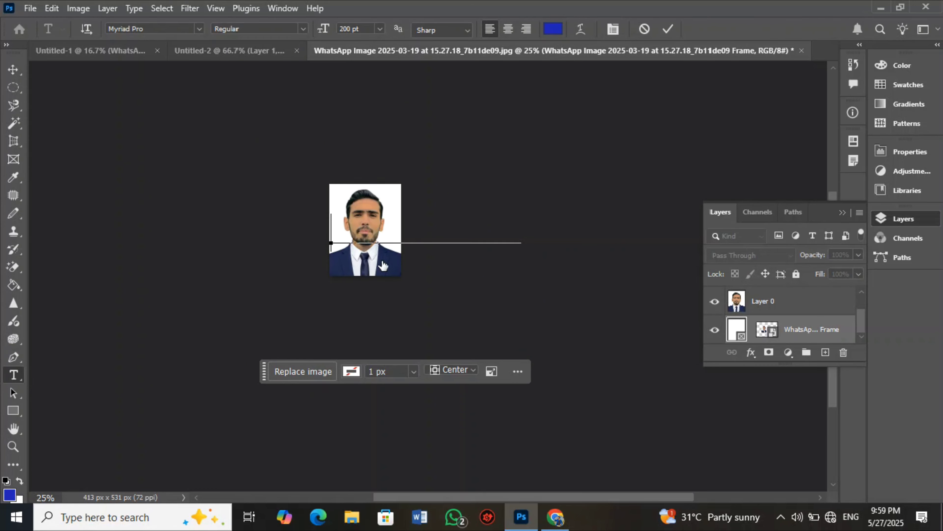
{"action": "left_click_drag", "start_coordinate": [332, 219], "coordinate": [372, 229]}
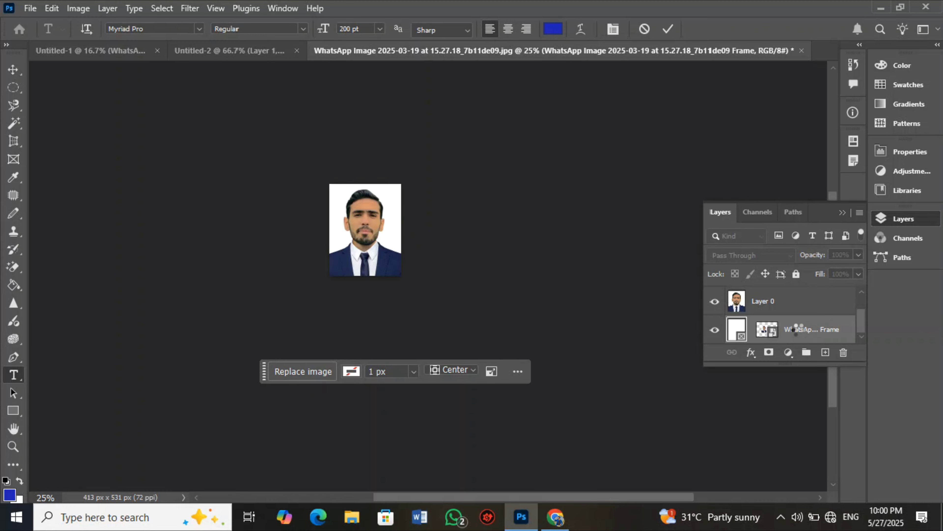
{"action": "left_click_drag", "start_coordinate": [366, 234], "coordinate": [522, 258]}
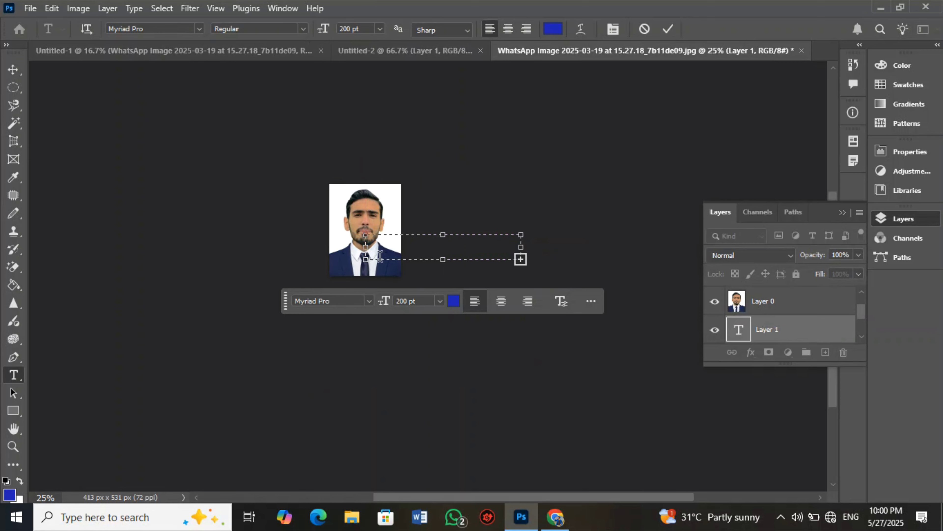
{"action": "key", "text": "Delete"}
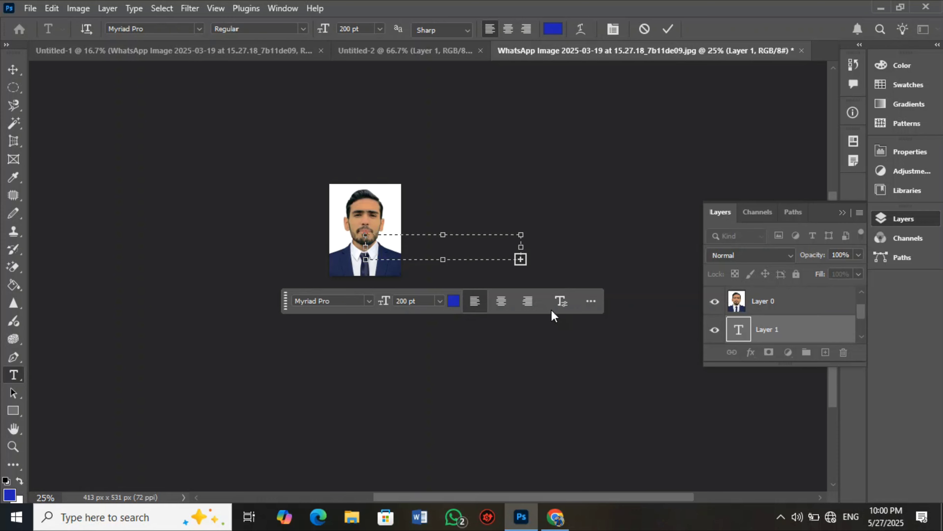
Commit the text and move its layer above the portrait layer.
{"action": "left_click", "coordinate": [734, 332]}
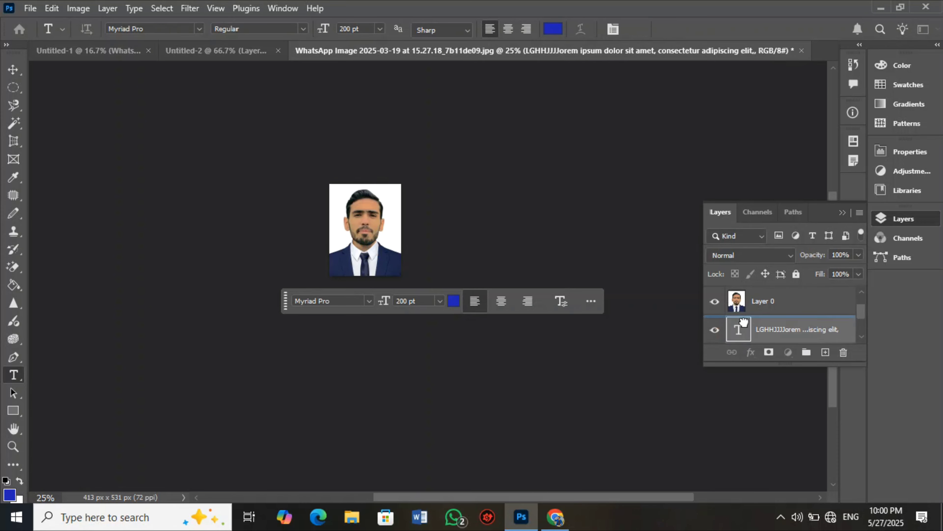
{"action": "left_click_drag", "start_coordinate": [749, 309], "coordinate": [797, 342]}
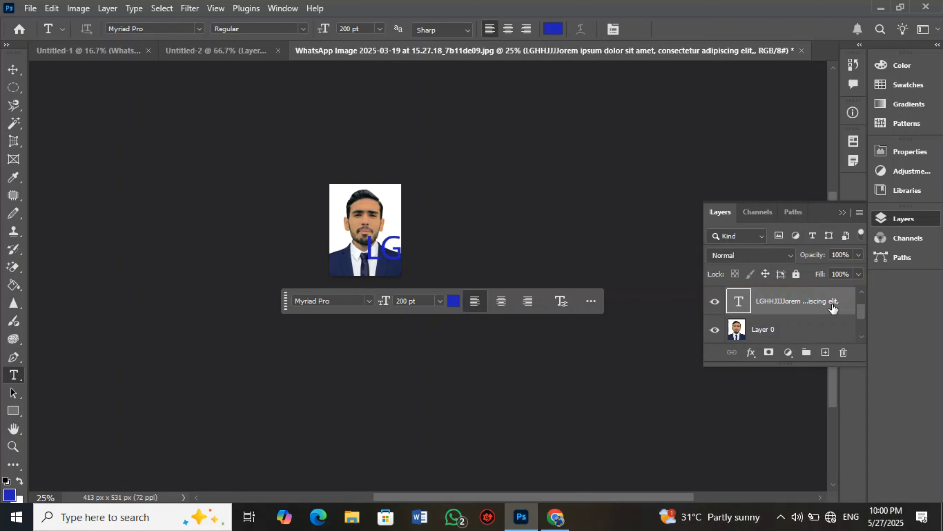
Resize the text box so it spans the full width of the portrait and is tall enough for one line of text.
{"action": "left_click", "coordinate": [389, 258]}
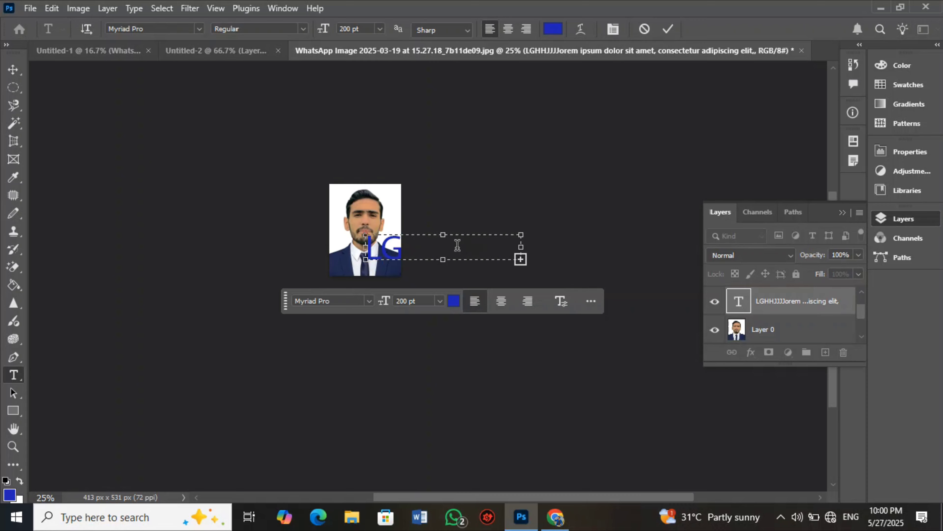
{"action": "left_click_drag", "start_coordinate": [447, 236], "coordinate": [424, 238]}
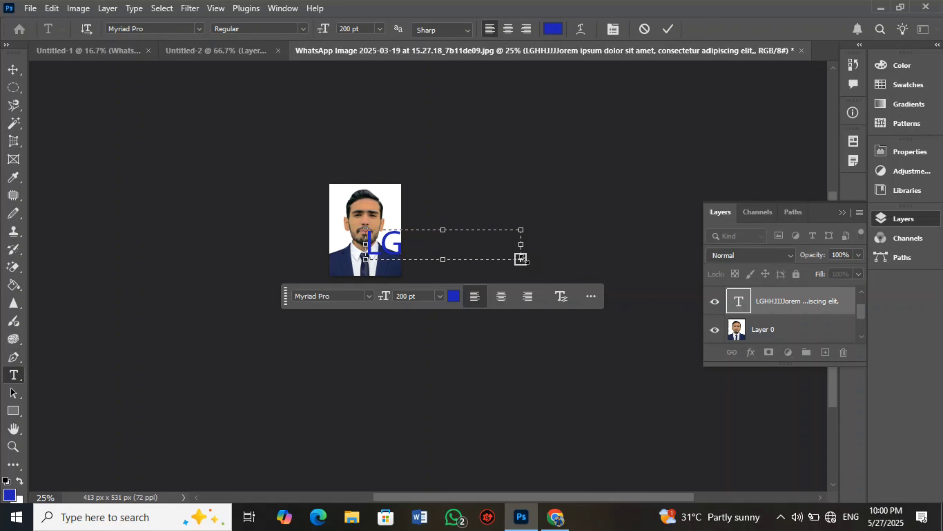
{"action": "left_click_drag", "start_coordinate": [521, 259], "coordinate": [426, 250]}
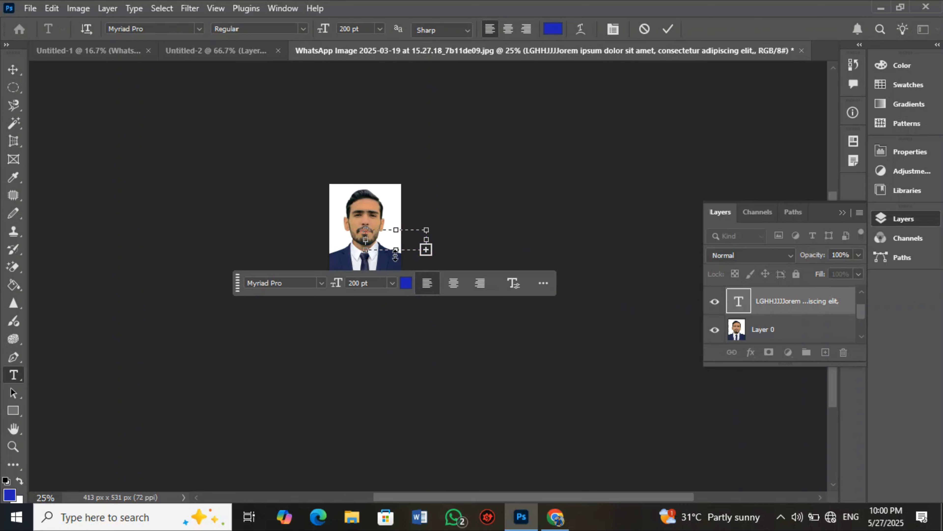
{"action": "left_click_drag", "start_coordinate": [366, 250], "coordinate": [298, 249]}
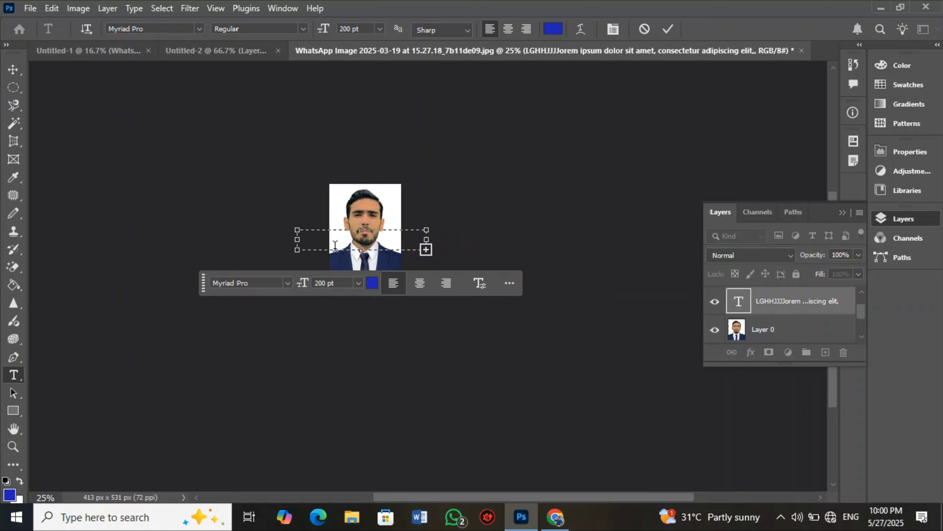
{"action": "left_click_drag", "start_coordinate": [362, 249], "coordinate": [387, 277]}
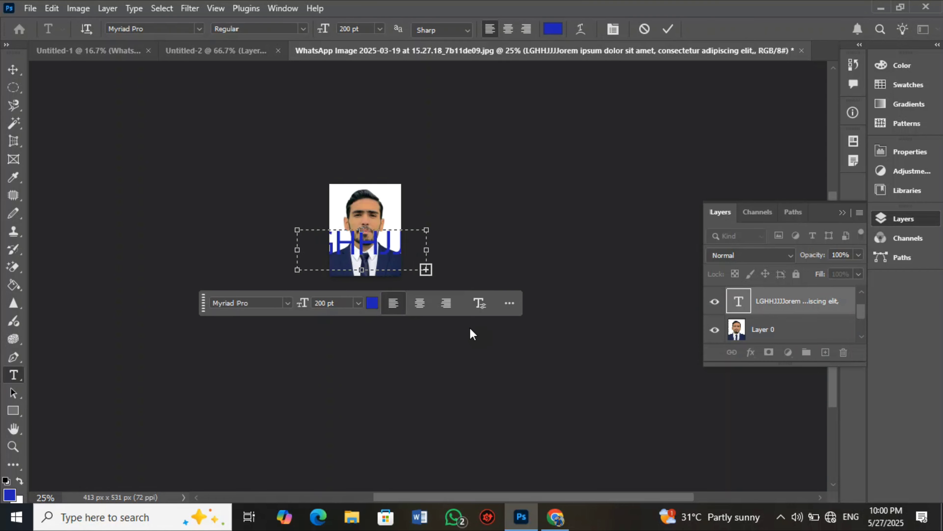
{"action": "left_click", "coordinate": [398, 301]}
{"action": "scroll", "coordinate": [398, 302], "scroll_direction": "up", "scroll_amount": 1}
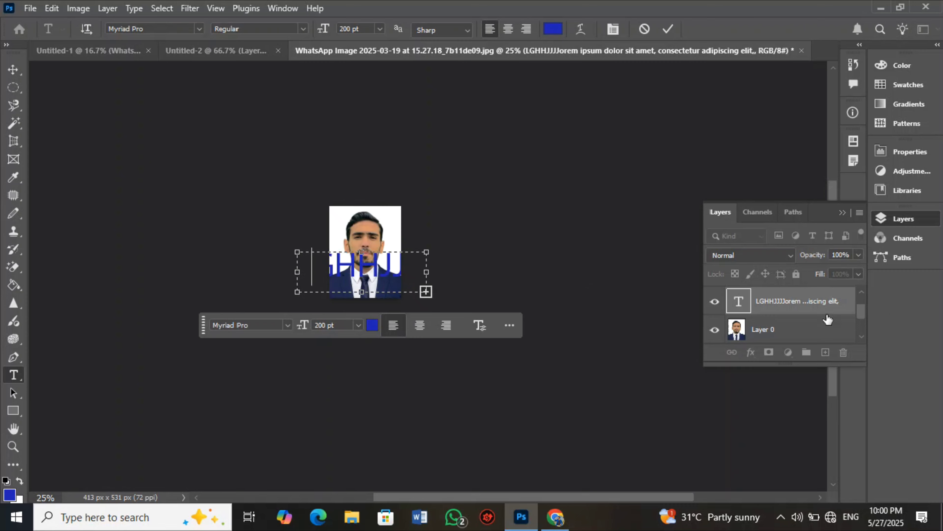